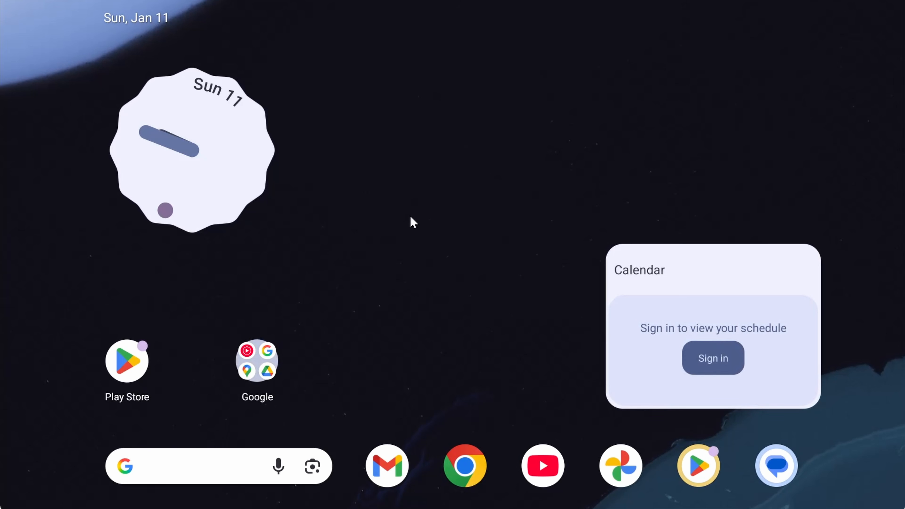
pyautogui.click(127, 369)
pyautogui.click(442, 313)
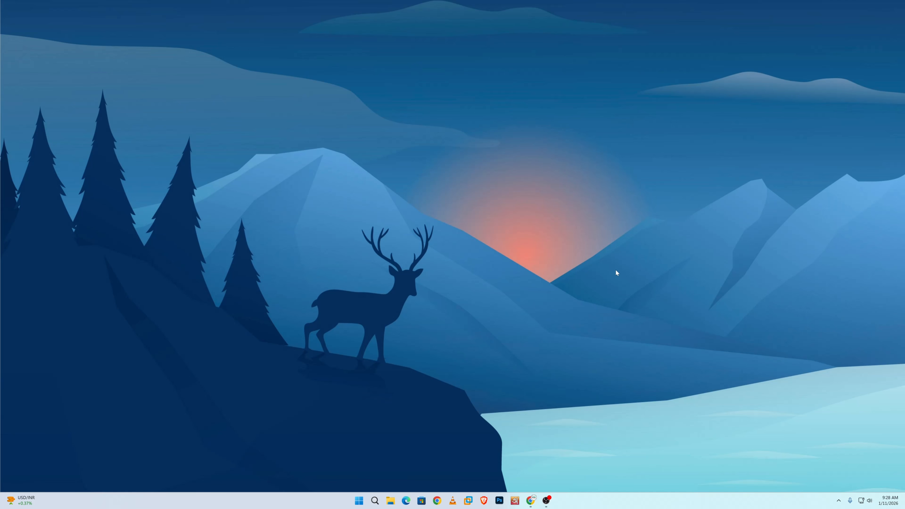
# Check in Task Manager's CPU performance details whether virtualization is enabled, and close Task Manager.
pyautogui.rightClick(659, 501)
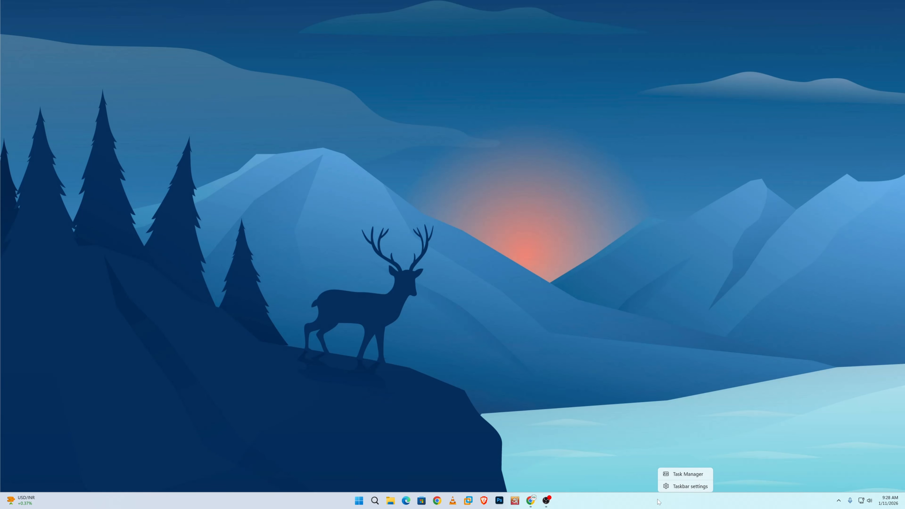
pyautogui.click(688, 473)
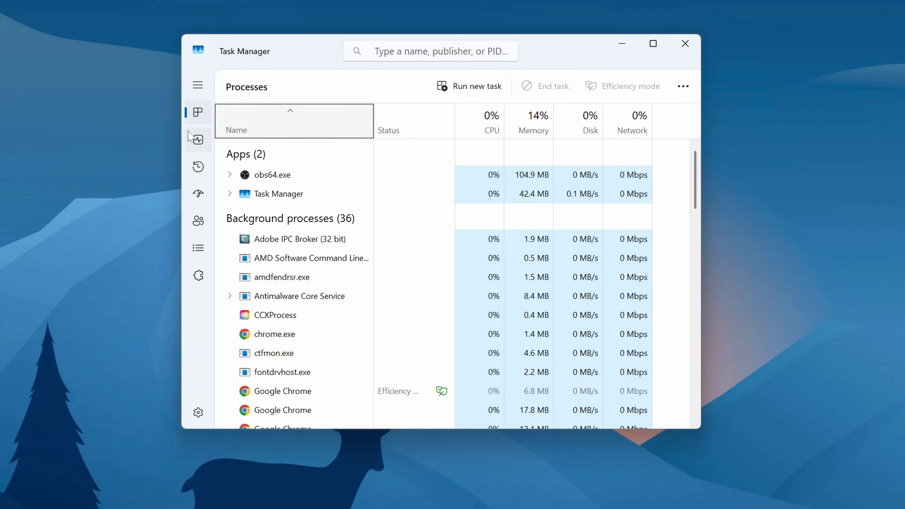
pyautogui.click(198, 139)
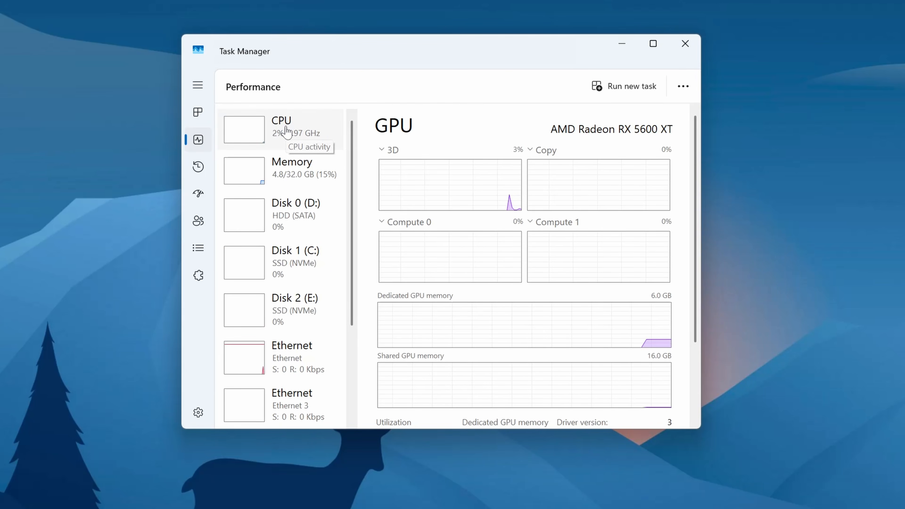
pyautogui.click(283, 132)
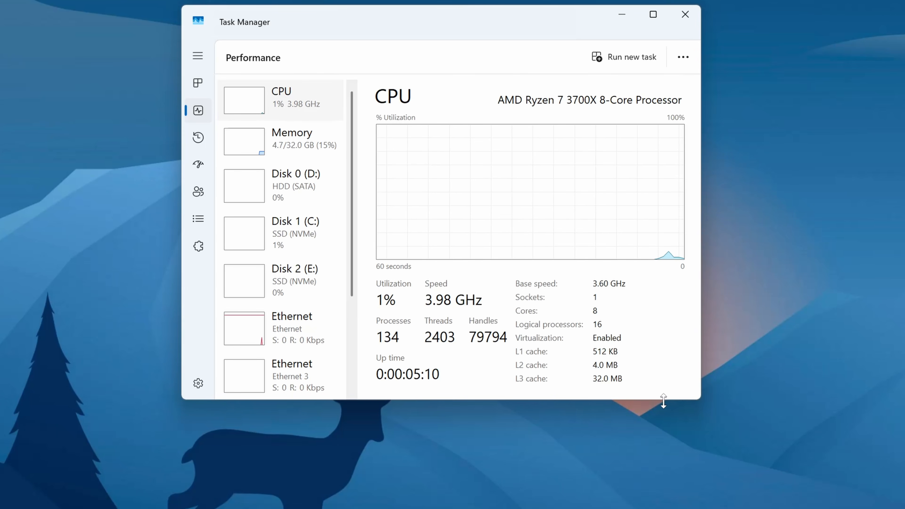
pyautogui.moveTo(661, 429); pyautogui.dragTo(674, 507)
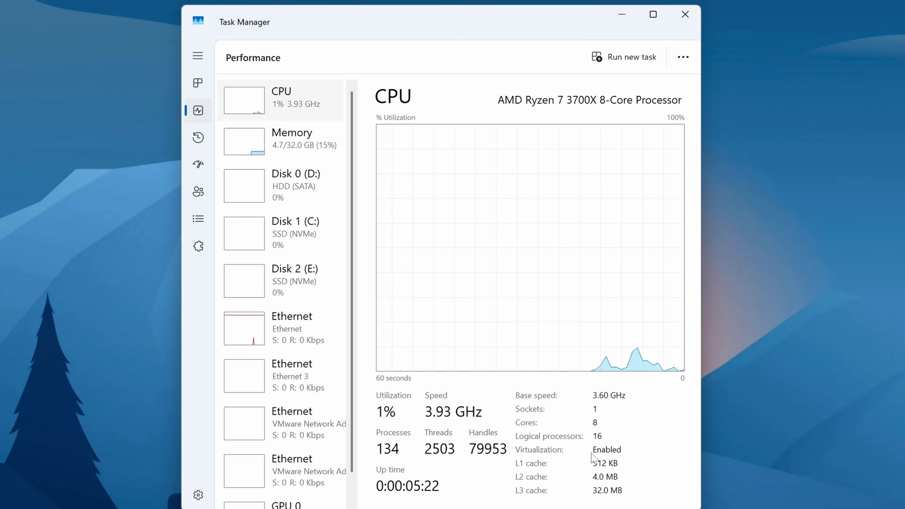
pyautogui.click(685, 14)
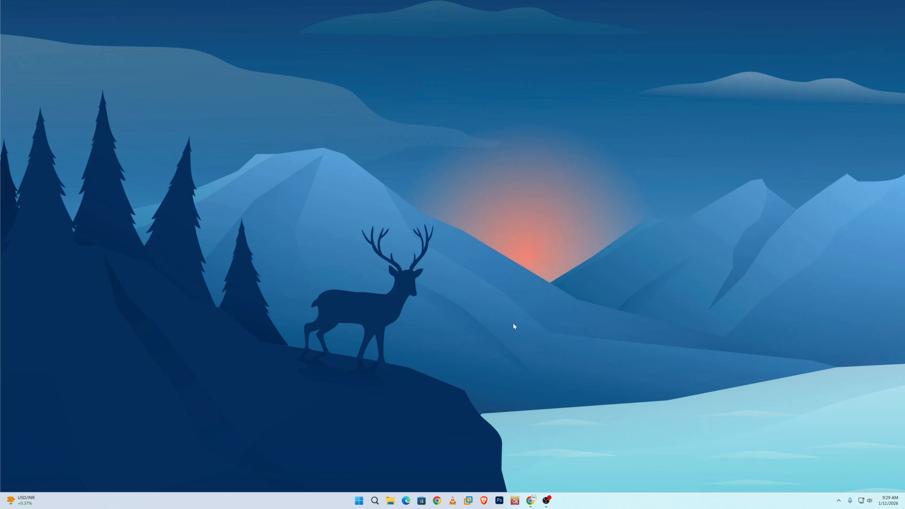
# Search for "android studio" in Chrome and open the official Download Android Studio & App Tools page.
pyautogui.click(531, 501)
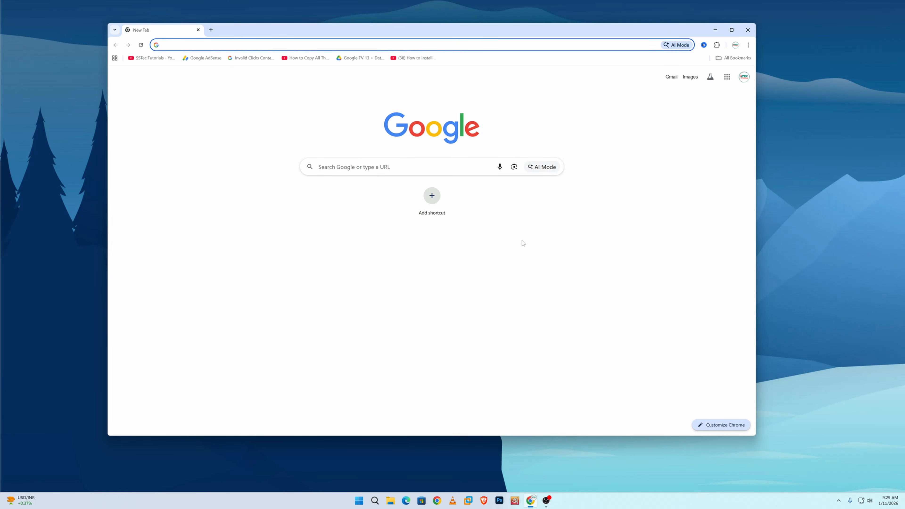
pyautogui.write('android ')
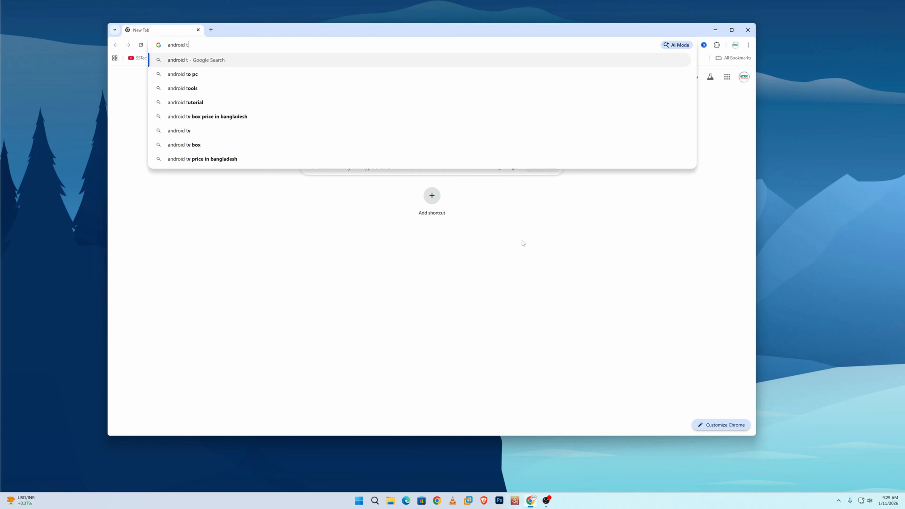
pyautogui.write('studio')
pyautogui.press('Return')
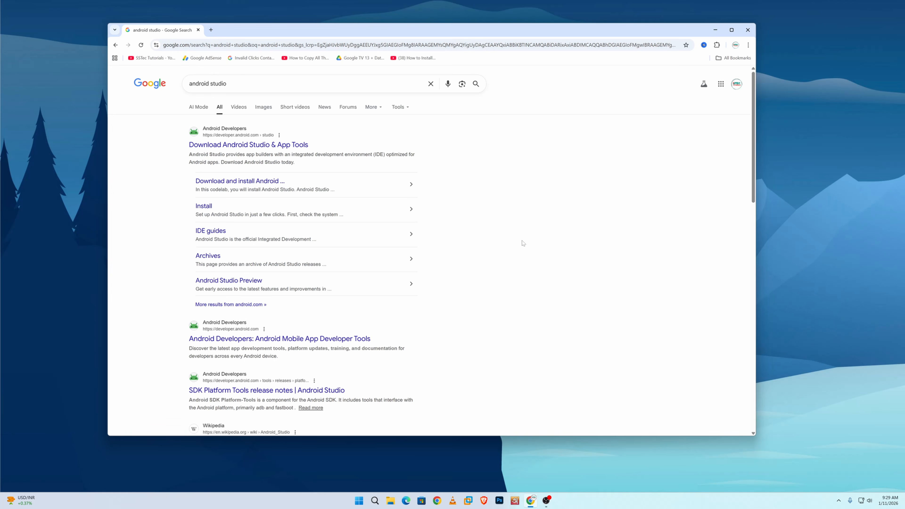
pyautogui.click(224, 149)
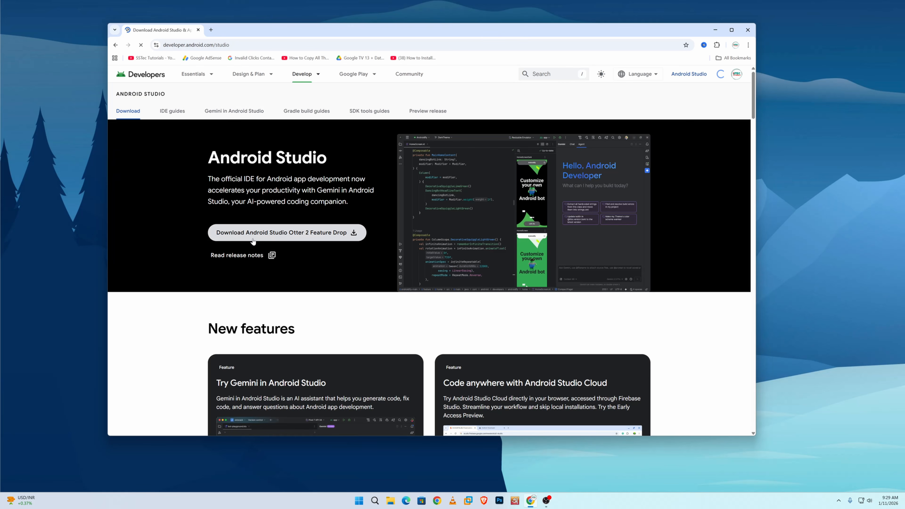
# Agree to the terms and conditions and request the Windows download of Android Studio Otter 2 Feature Drop 2025.2.2 Patch 1.
pyautogui.click(253, 240)
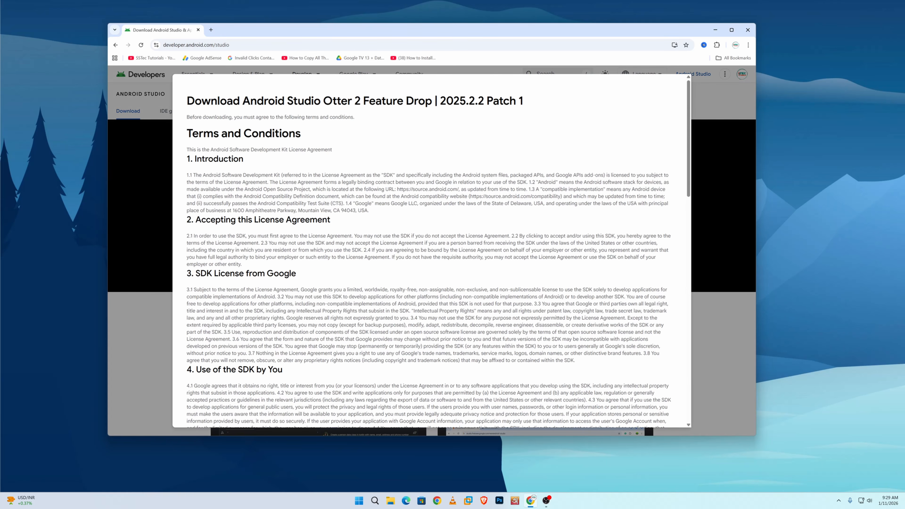
pyautogui.moveTo(692, 132); pyautogui.dragTo(691, 381)
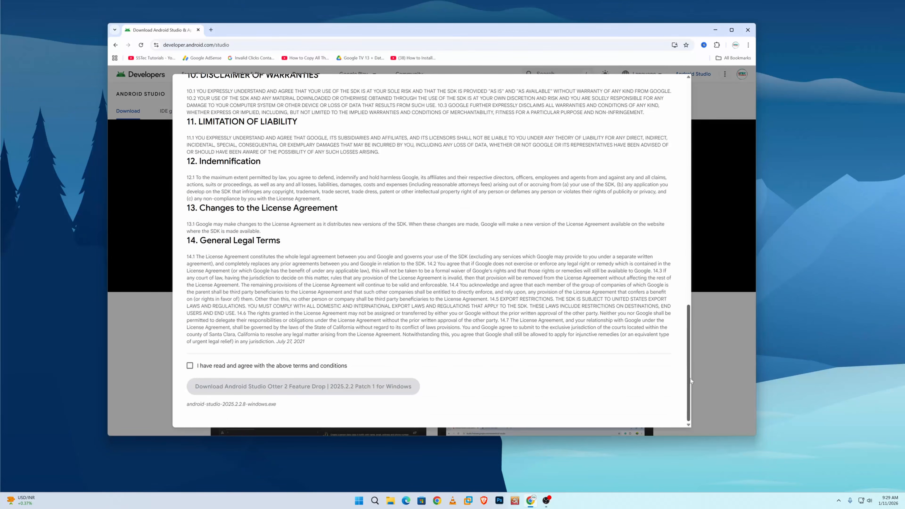
pyautogui.click(192, 370)
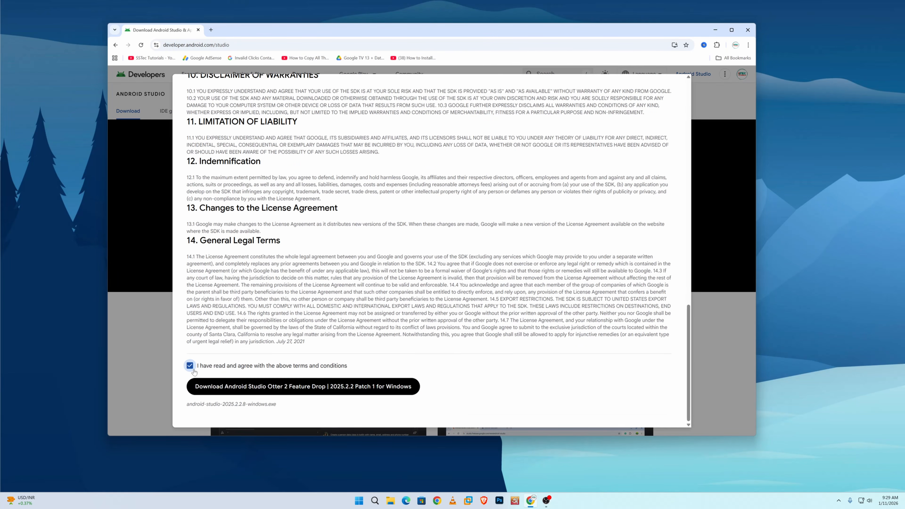
pyautogui.click(256, 388)
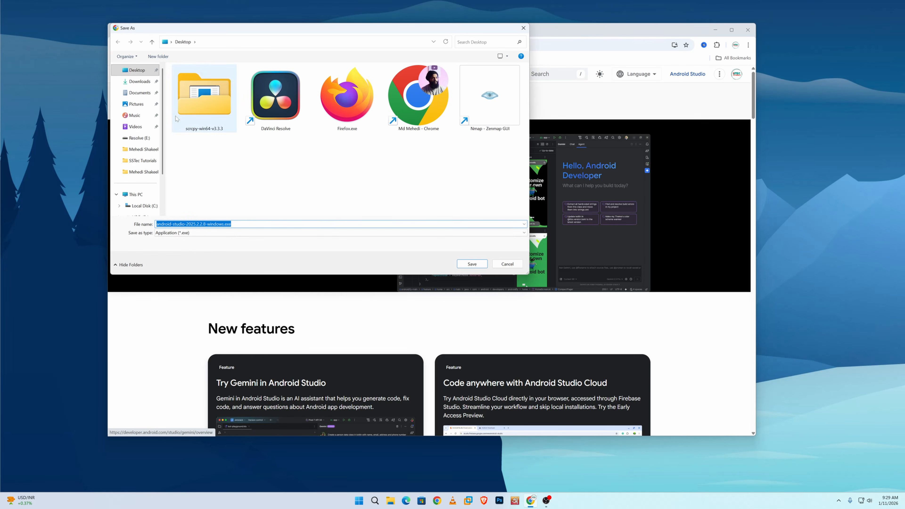
# Save android-studio-2025.2.2.8-windows.exe in the Downloads folder and dismiss the Android Studio User badge offer.
pyautogui.click(140, 81)
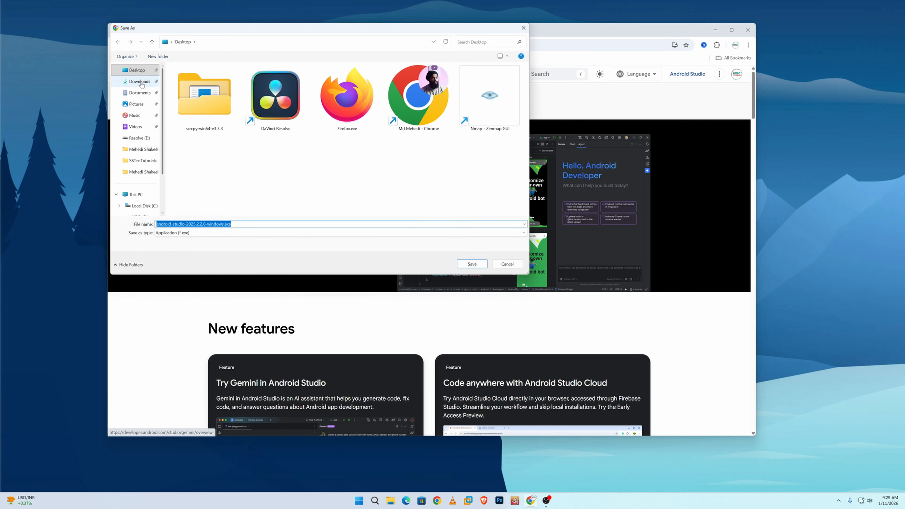
pyautogui.click(472, 265)
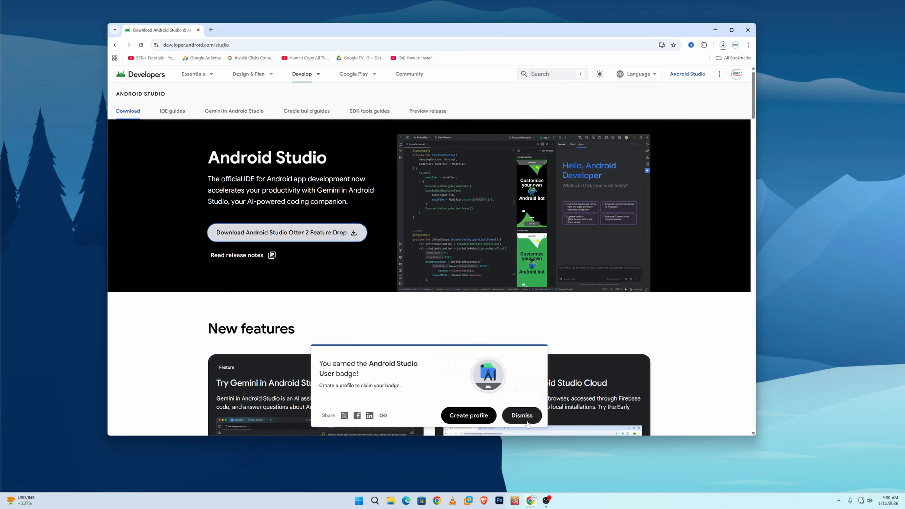
pyautogui.click(521, 415)
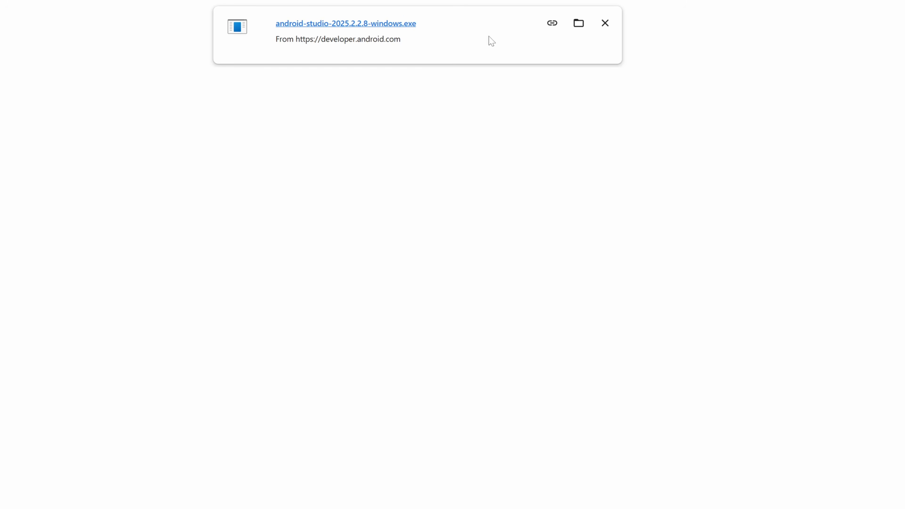
# Show the downloaded android-studio-2025.2.2.8-windows.exe in its folder and launch the installer.
pyautogui.click(581, 25)
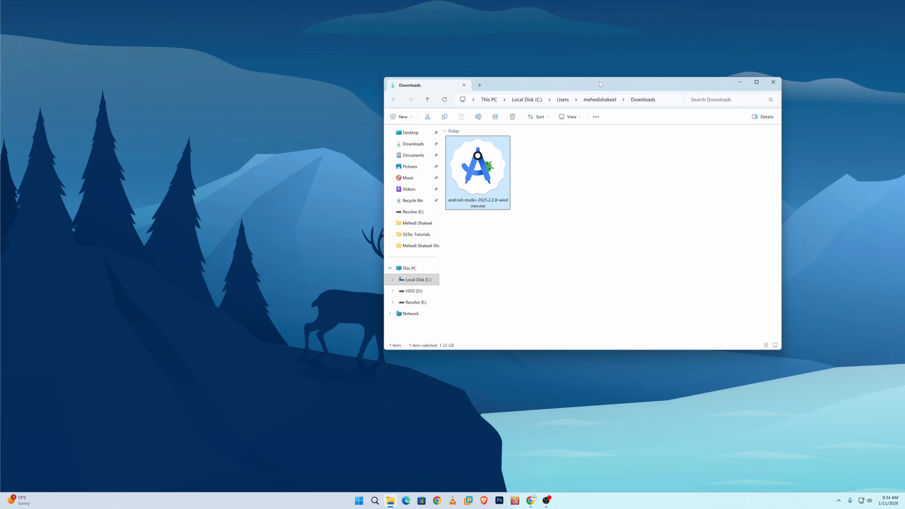
pyautogui.moveTo(599, 83); pyautogui.dragTo(482, 80)
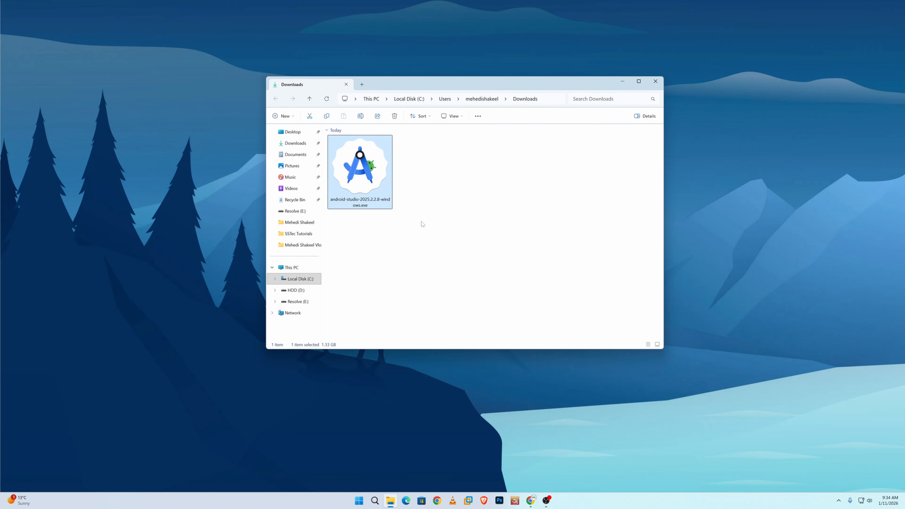
pyautogui.moveTo(425, 84); pyautogui.dragTo(384, 87)
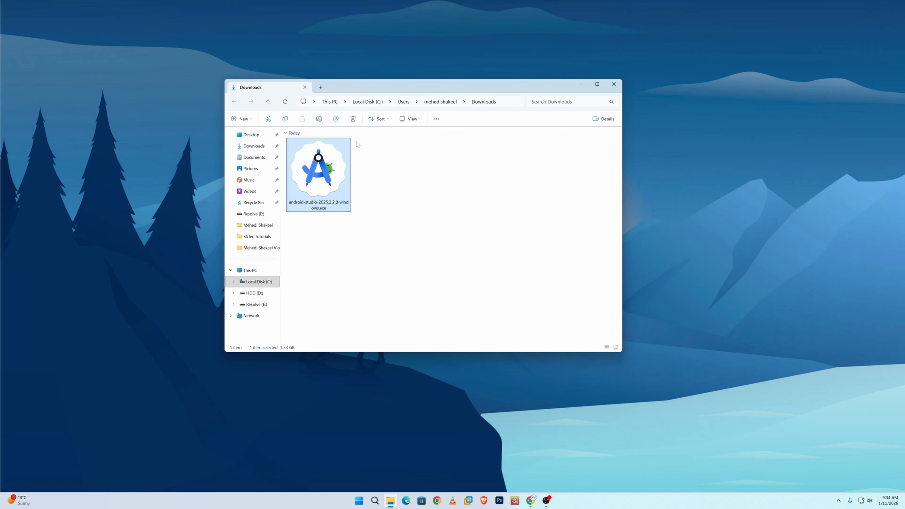
pyautogui.rightClick(338, 180)
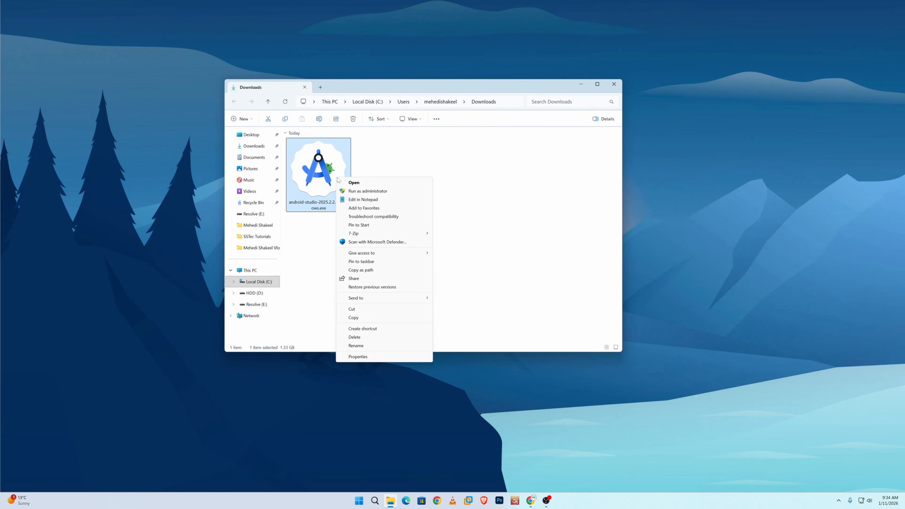
pyautogui.click(364, 183)
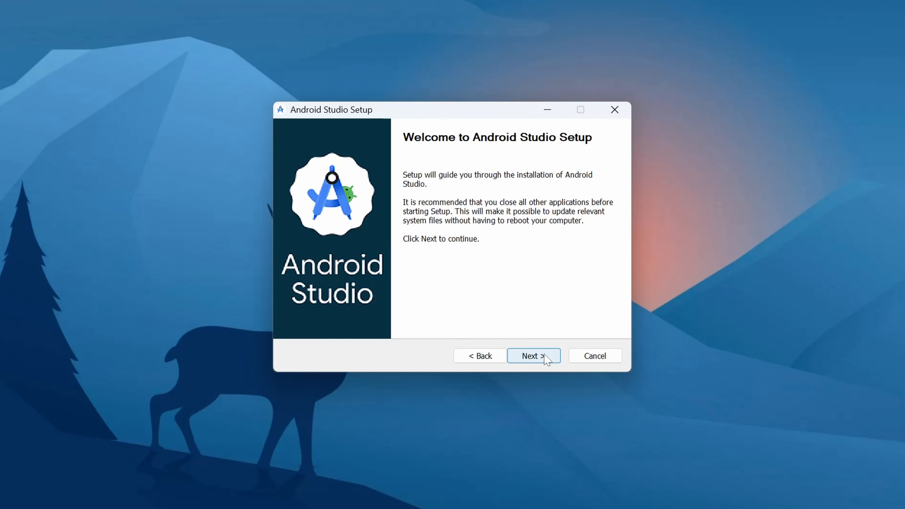
# Install Android Studio with the Android Virtual Device component and the default Start Menu folder, and finish setup with Start Android Studio enabled.
pyautogui.click(546, 356)
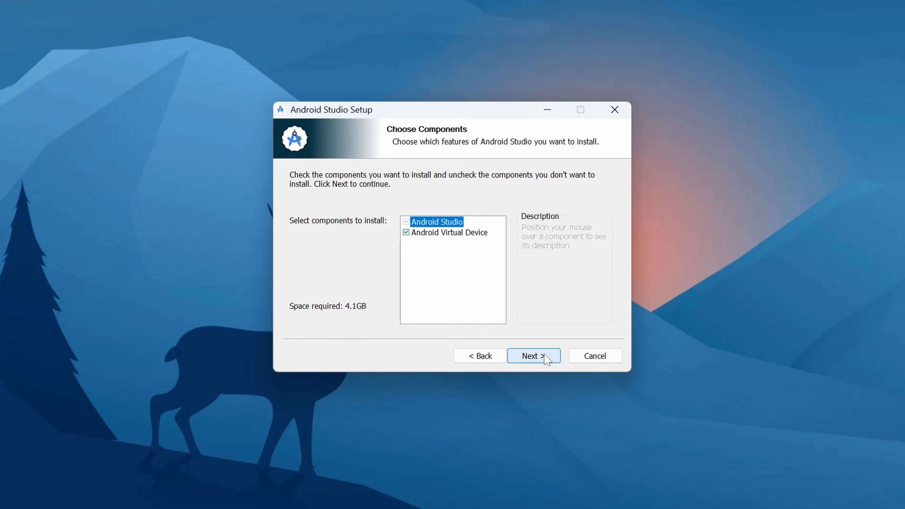
pyautogui.click(533, 356)
pyautogui.click(534, 356)
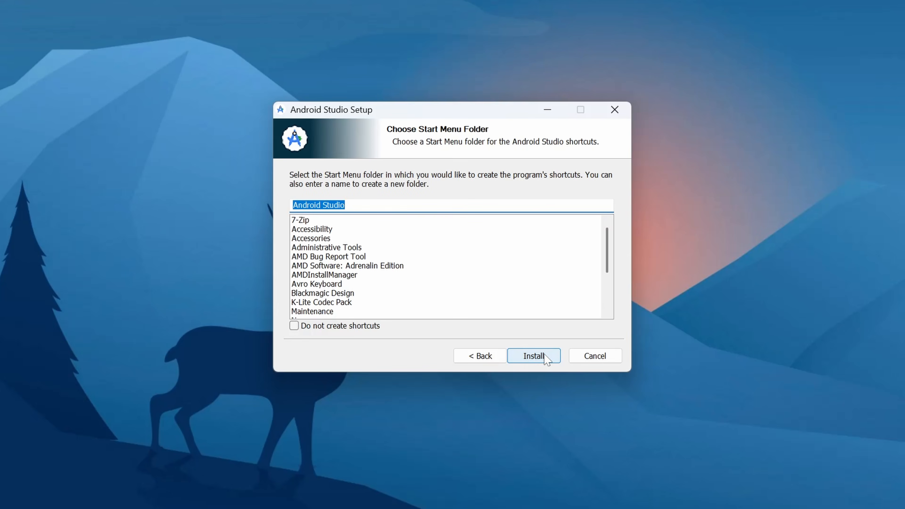
pyautogui.click(545, 356)
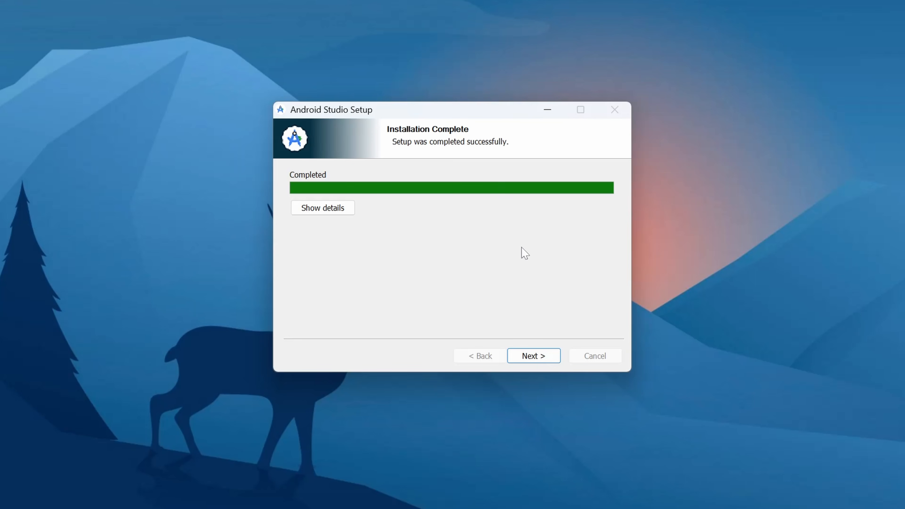
pyautogui.click(536, 357)
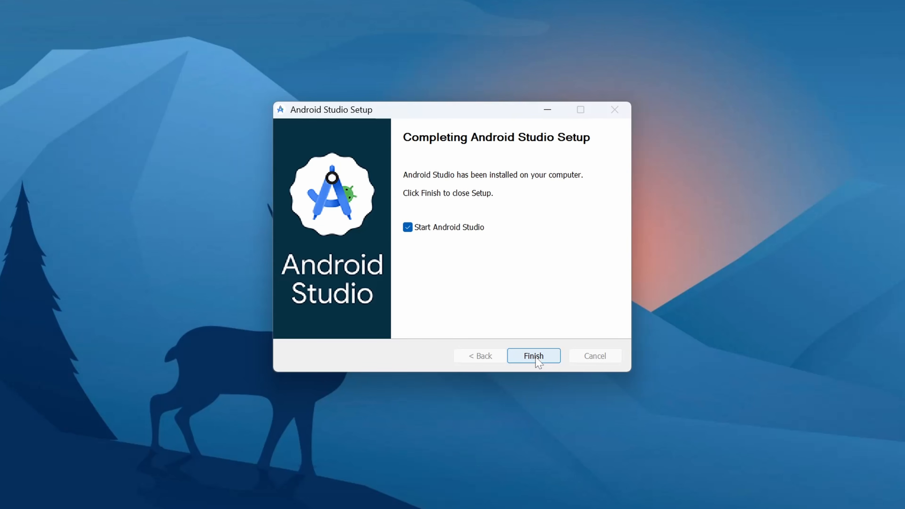
pyautogui.click(535, 356)
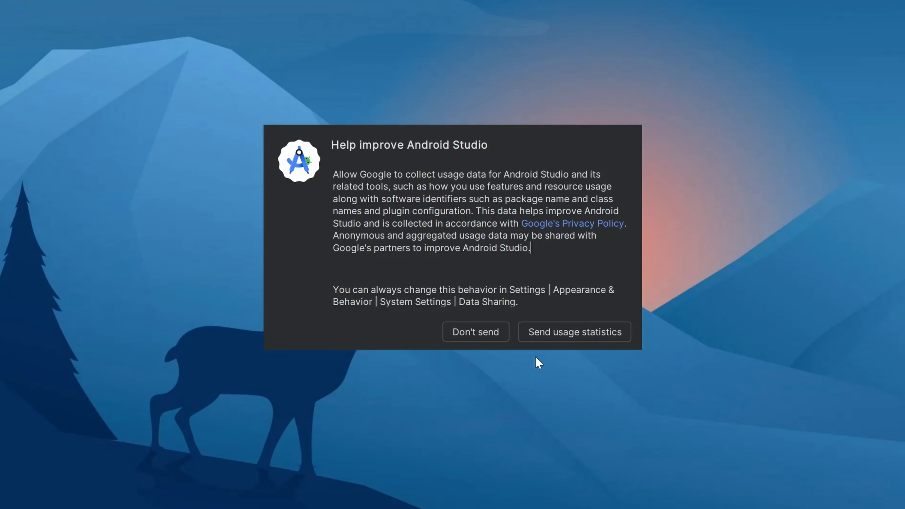
# Decline sending usage statistics and proceed through the Android Studio Setup Wizard with the Standard install type.
pyautogui.click(490, 334)
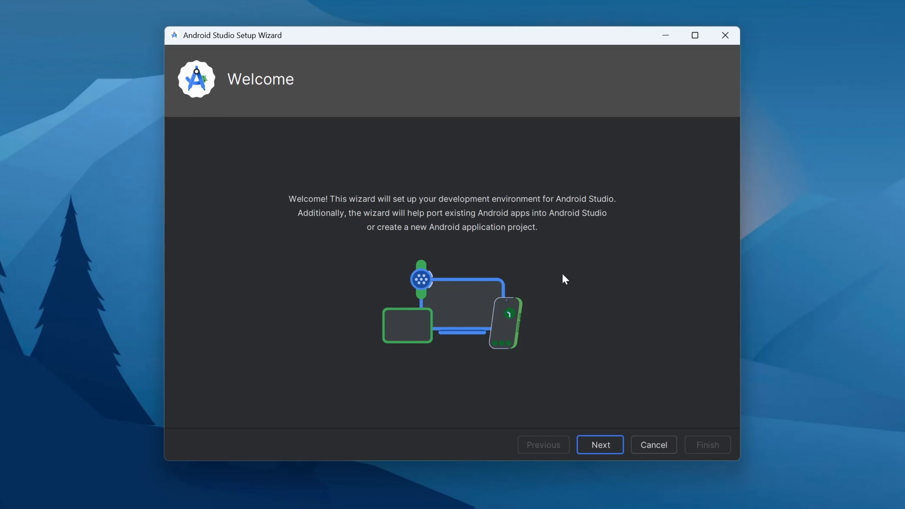
pyautogui.click(606, 443)
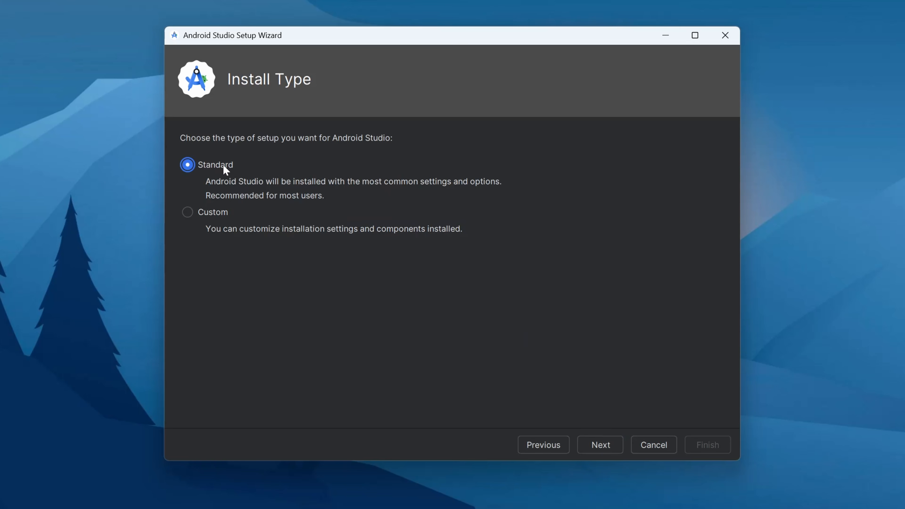
pyautogui.click(601, 449)
pyautogui.click(601, 448)
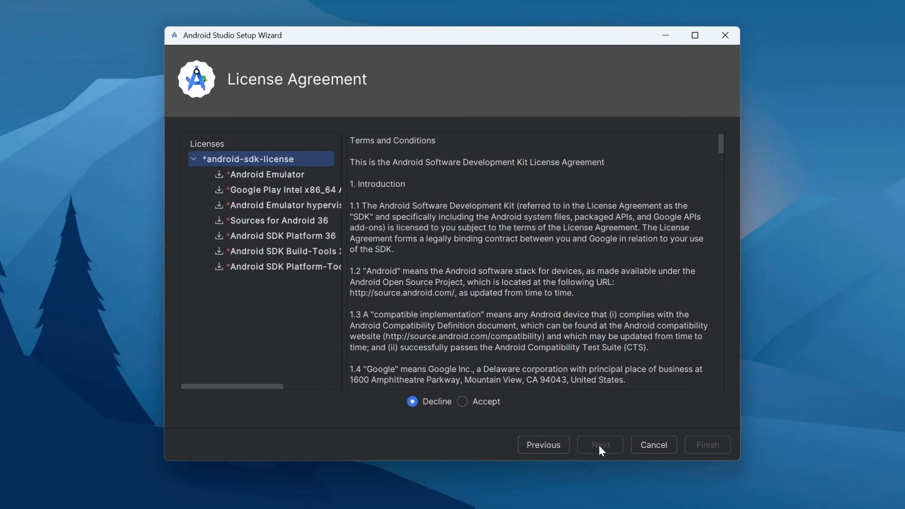
# Accept the android-sdk-license, download the SDK components and finish the setup wizard.
pyautogui.click(485, 403)
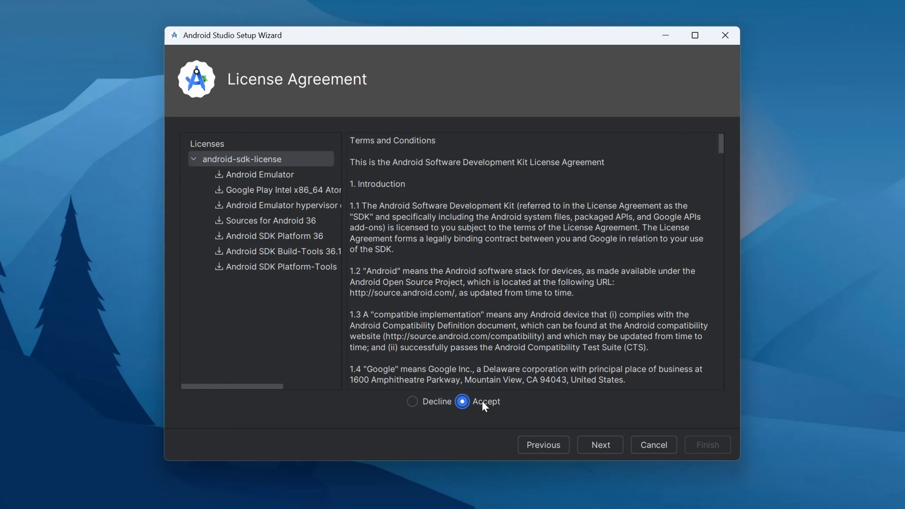
pyautogui.click(610, 445)
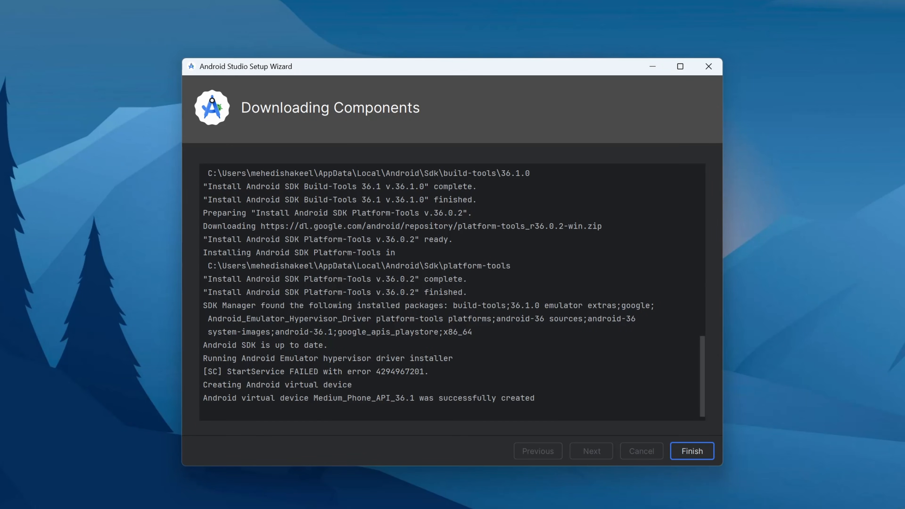
pyautogui.click(692, 451)
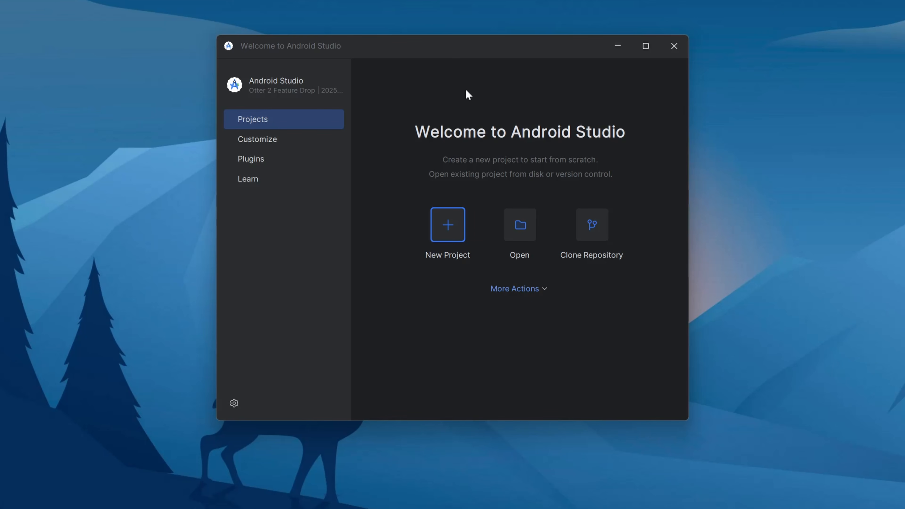
pyautogui.moveTo(495, 49); pyautogui.dragTo(505, 60)
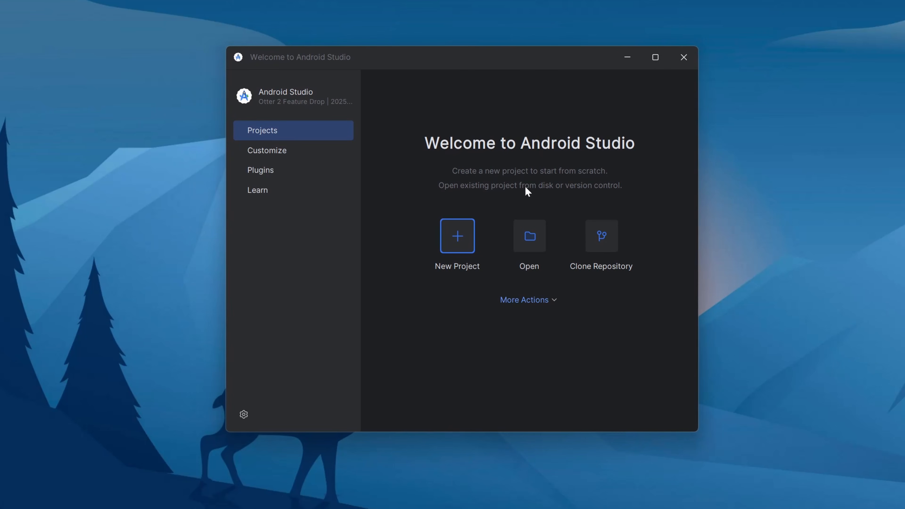
# Install the Android 16.0 ("Baklava") SDK platform with API level 36.1 through the SDK Manager.
pyautogui.click(553, 302)
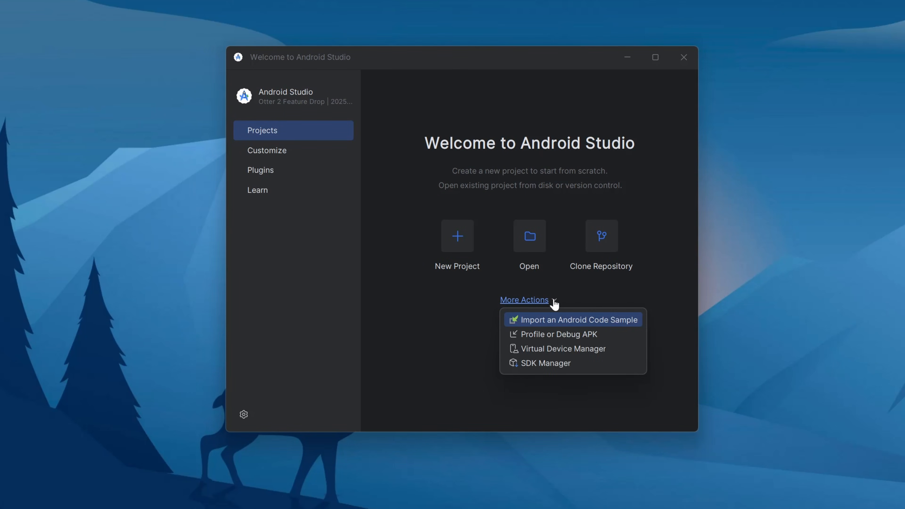
pyautogui.click(555, 364)
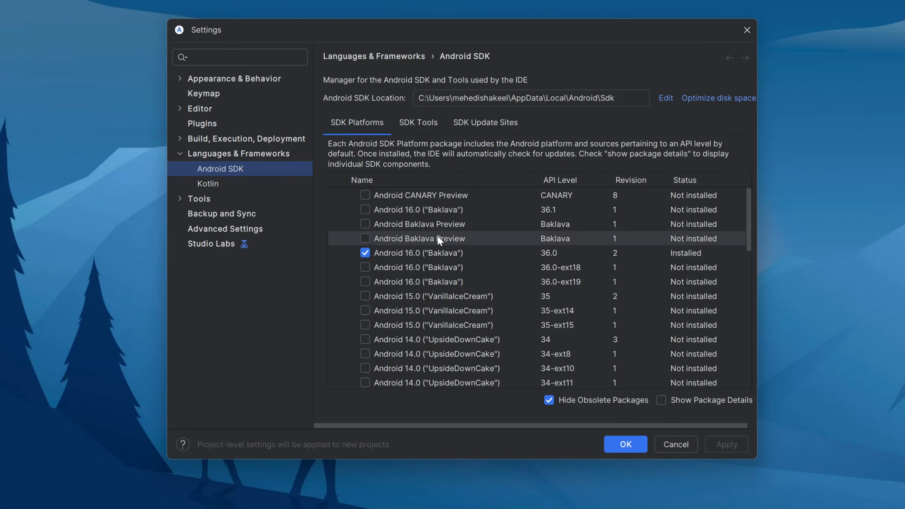
pyautogui.click(365, 210)
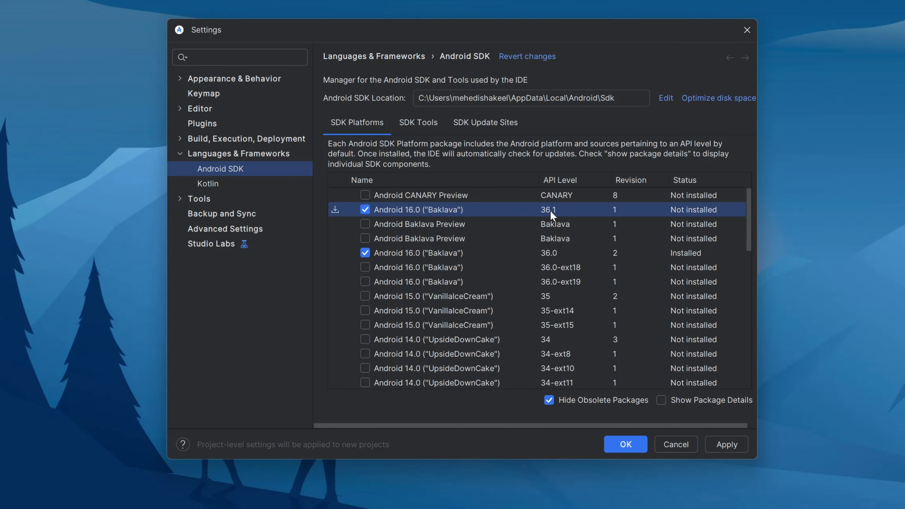
pyautogui.click(727, 448)
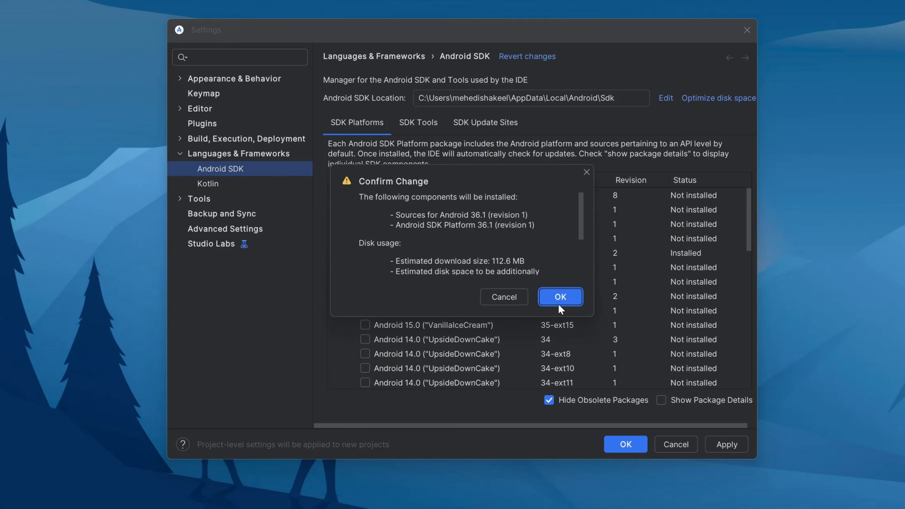
pyautogui.click(560, 294)
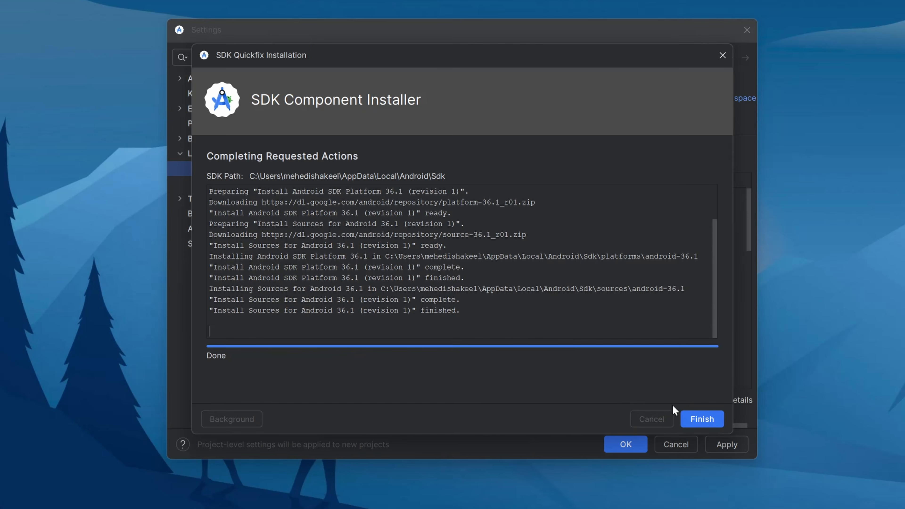
pyautogui.click(712, 417)
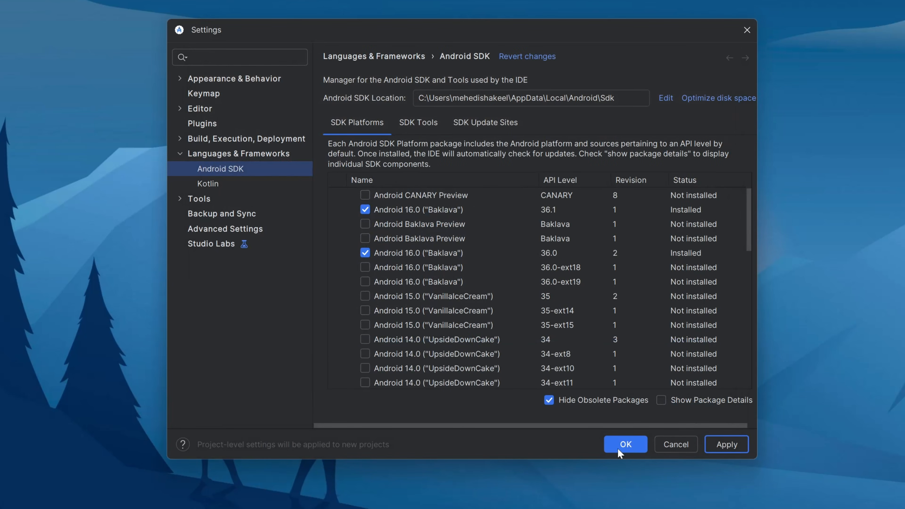
pyautogui.click(625, 446)
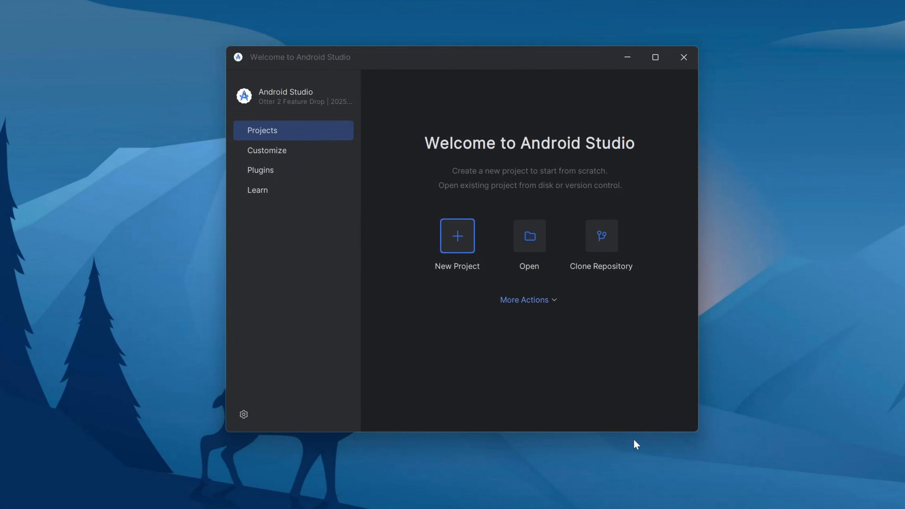
# Open the Virtual Device Manager and allow adb.exe network access through Windows Firewall.
pyautogui.click(554, 301)
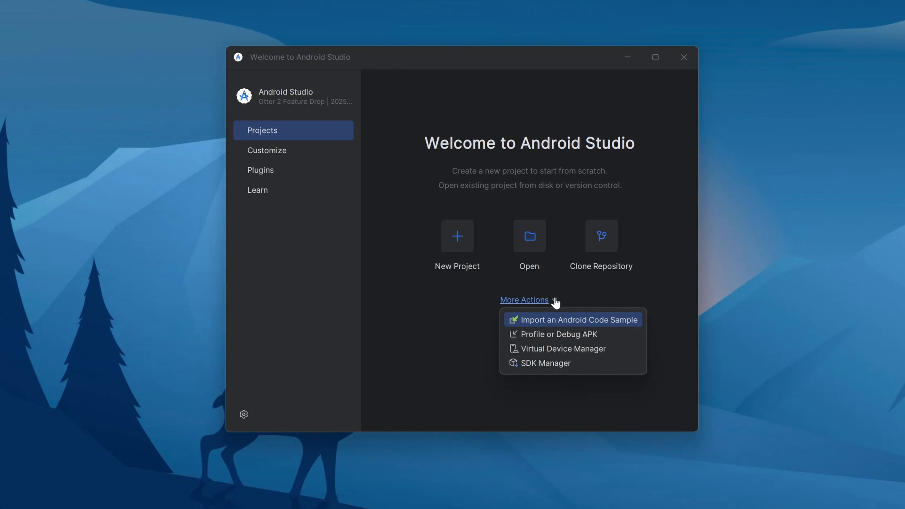
pyautogui.click(567, 349)
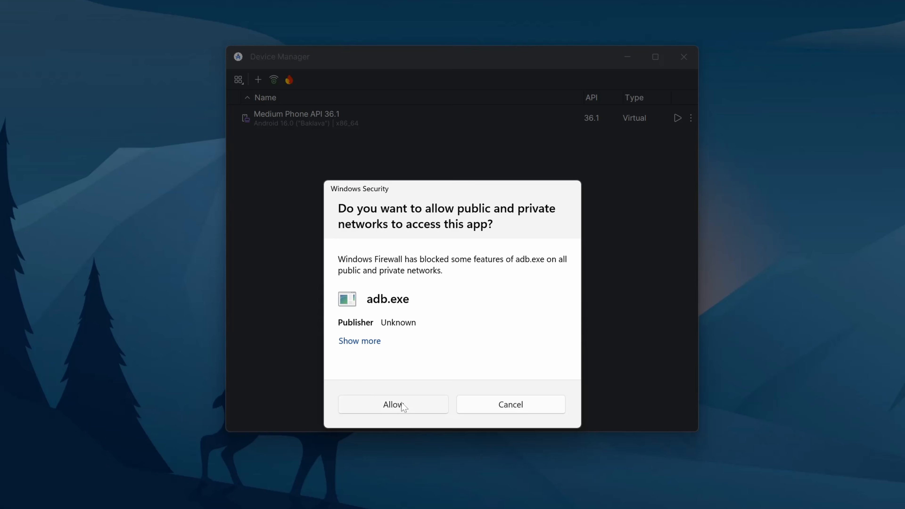
pyautogui.click(402, 403)
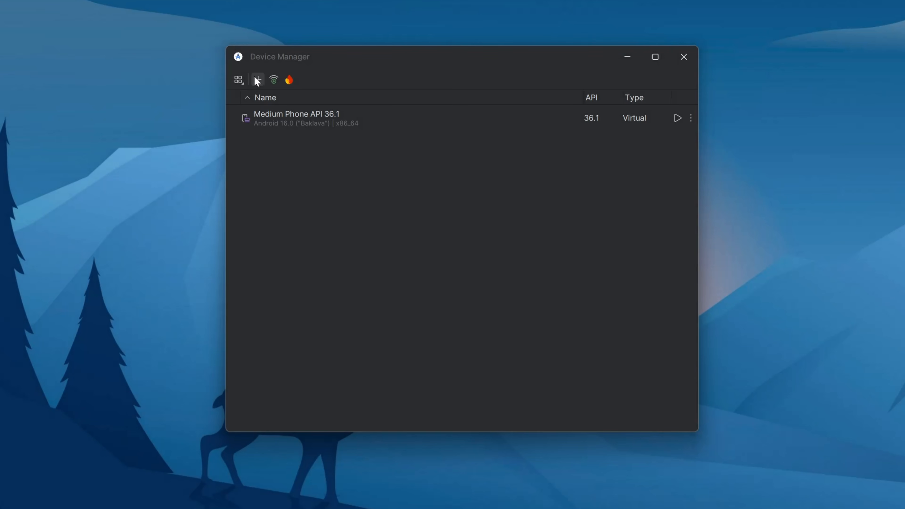
# Add a new virtual device with the Tablet form factor and the Pixel Tablet hardware profile.
pyautogui.click(258, 80)
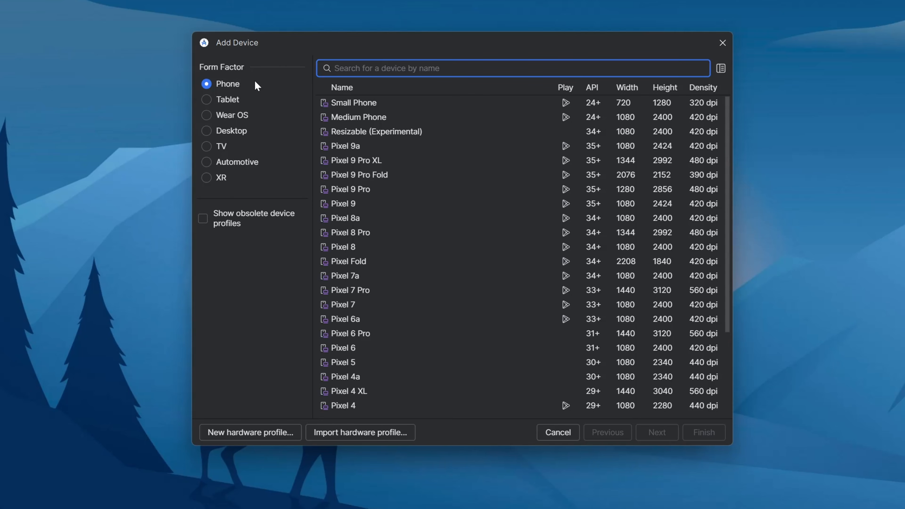
pyautogui.click(228, 100)
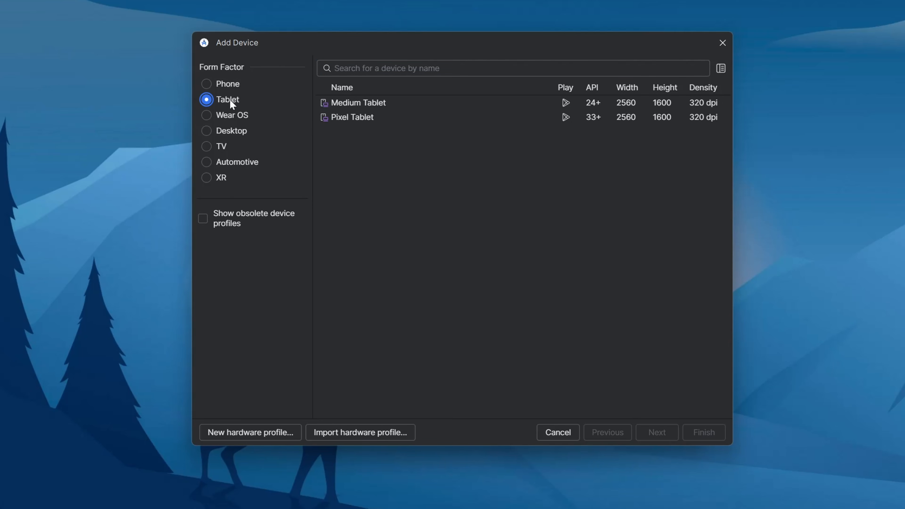
pyautogui.click(368, 117)
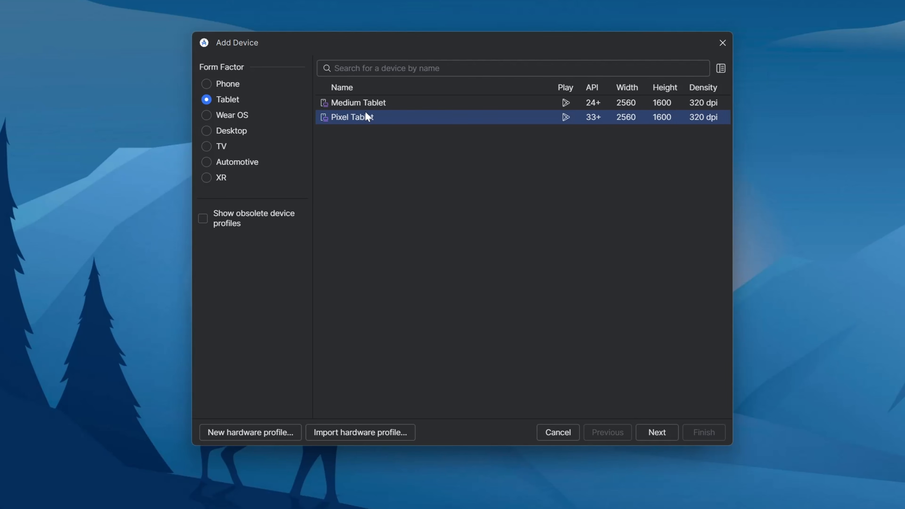
pyautogui.click(655, 436)
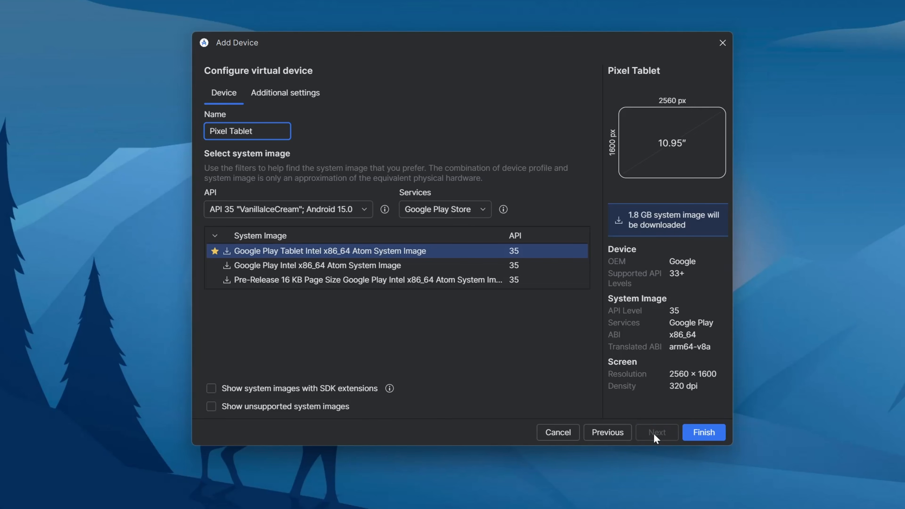
# Select API 36.1 "Baklava" (Android 16.0), Google Play Store services and the Google Play Intel x86_64 Atom System Image.
pyautogui.click(336, 206)
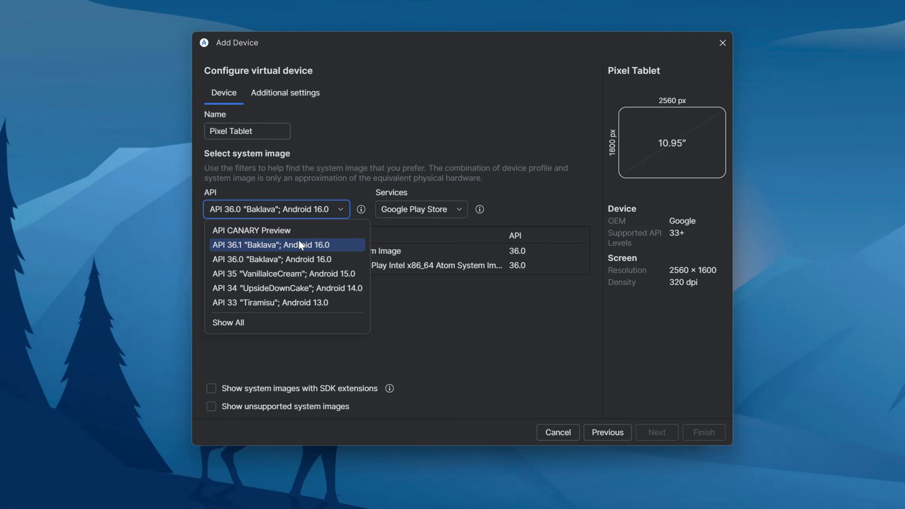
pyautogui.click(278, 247)
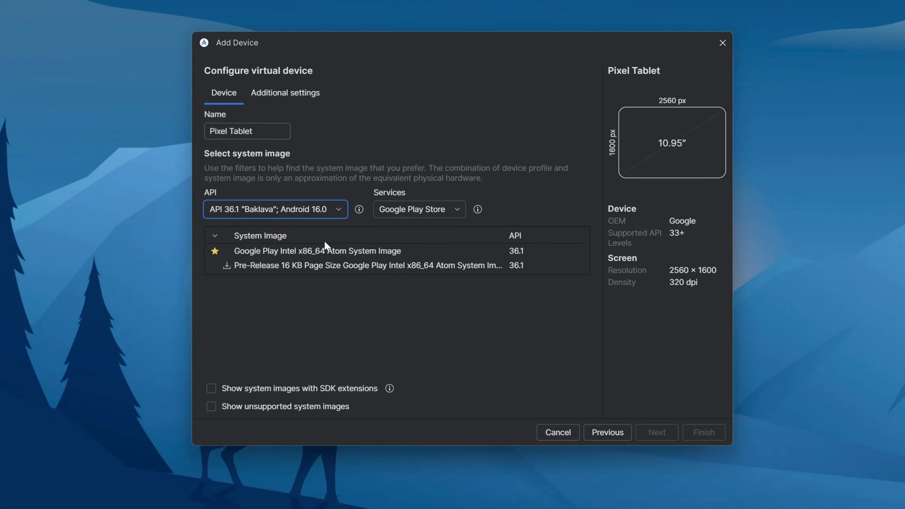
pyautogui.click(411, 216)
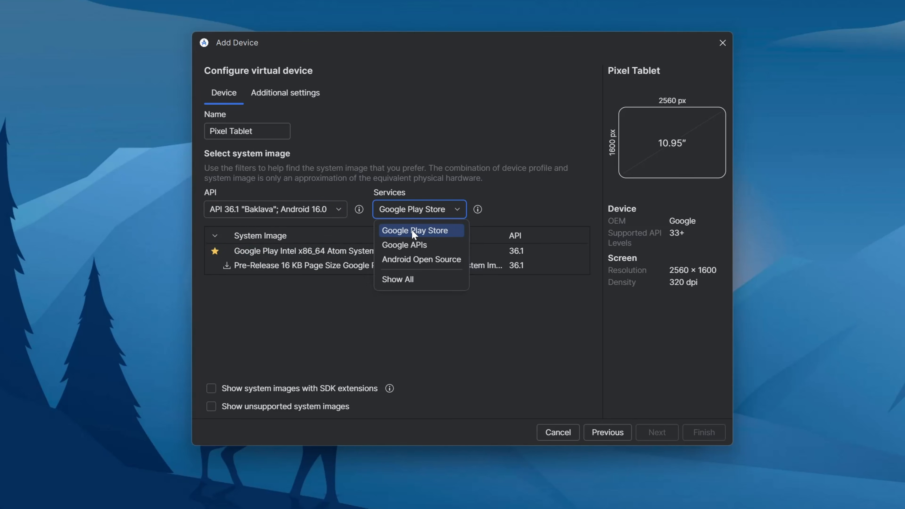
pyautogui.click(412, 230)
pyautogui.click(281, 246)
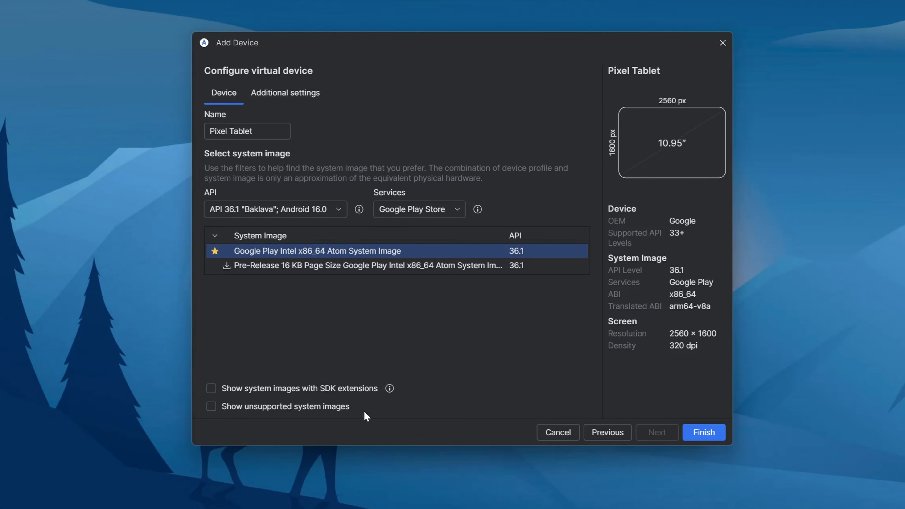
# Set the Pixel Tablet's internal storage to 32 GB in its additional settings.
pyautogui.click(287, 94)
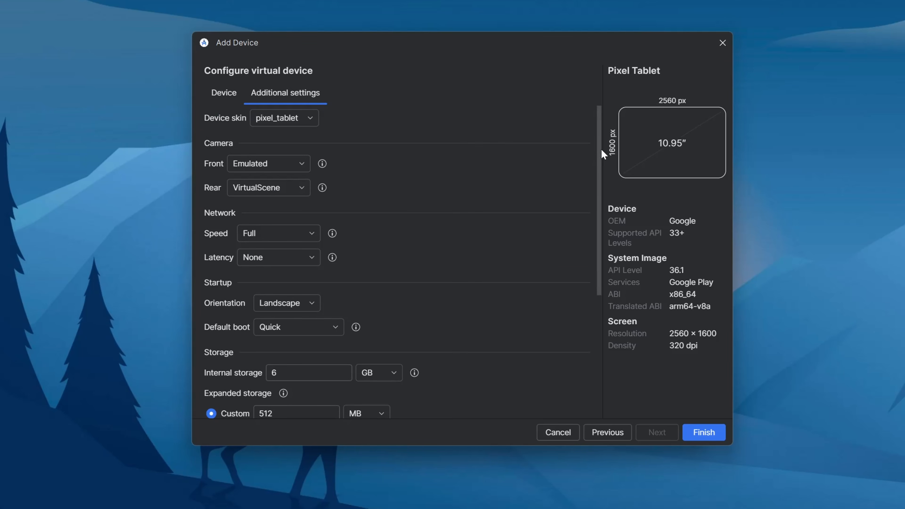
pyautogui.moveTo(601, 150); pyautogui.dragTo(602, 236)
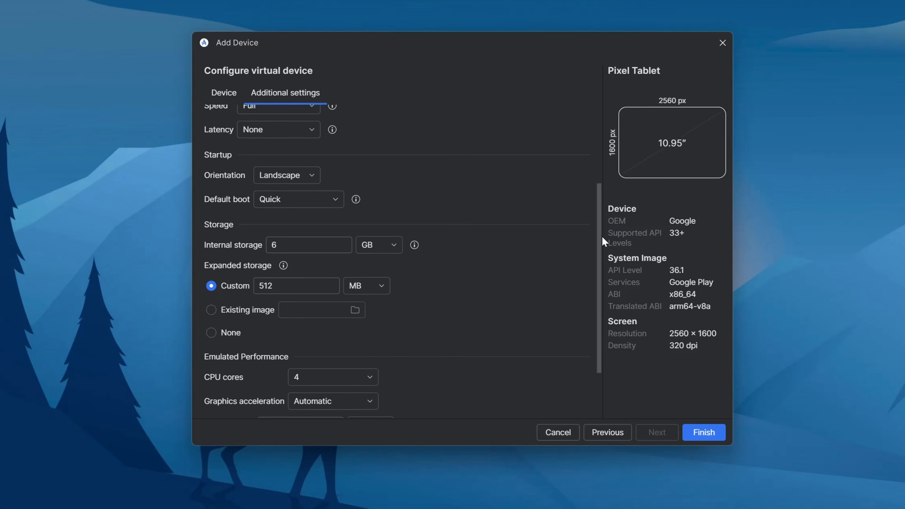
pyautogui.moveTo(289, 245); pyautogui.dragTo(252, 244)
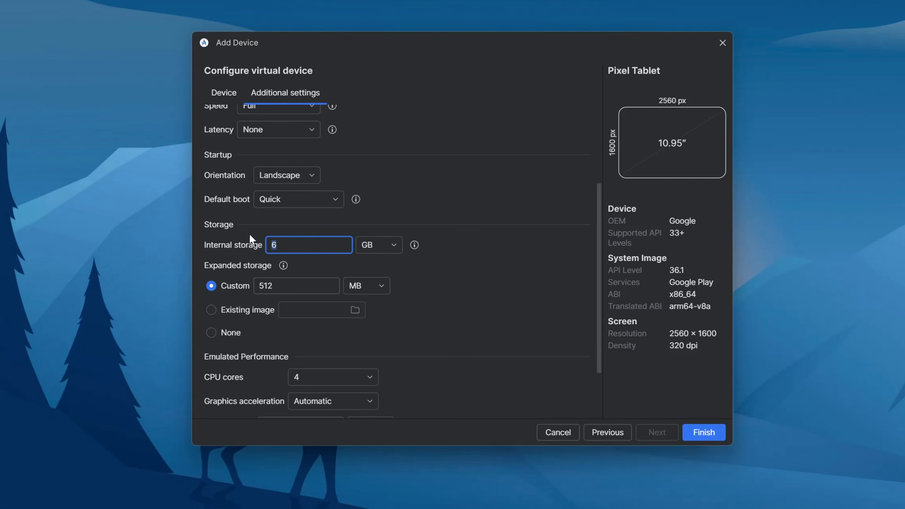
pyautogui.write('32')
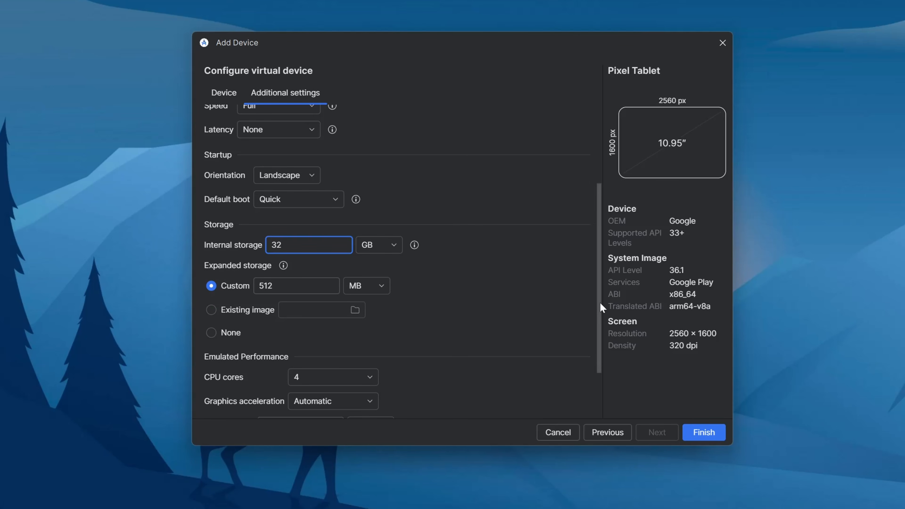
# Set the emulated performance to 16 GB RAM, 500 MB VM heap and 5 CPU cores, and finish creating the device.
pyautogui.moveTo(600, 302); pyautogui.dragTo(609, 377)
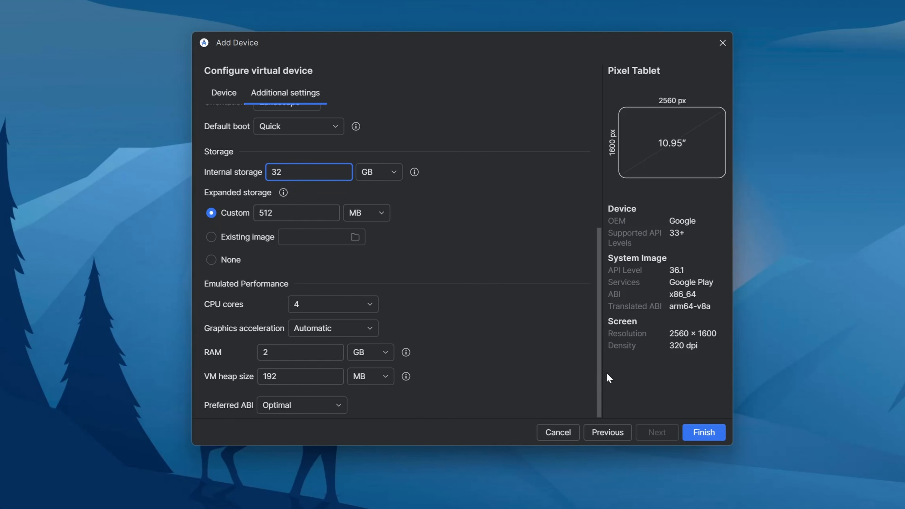
pyautogui.click(260, 358)
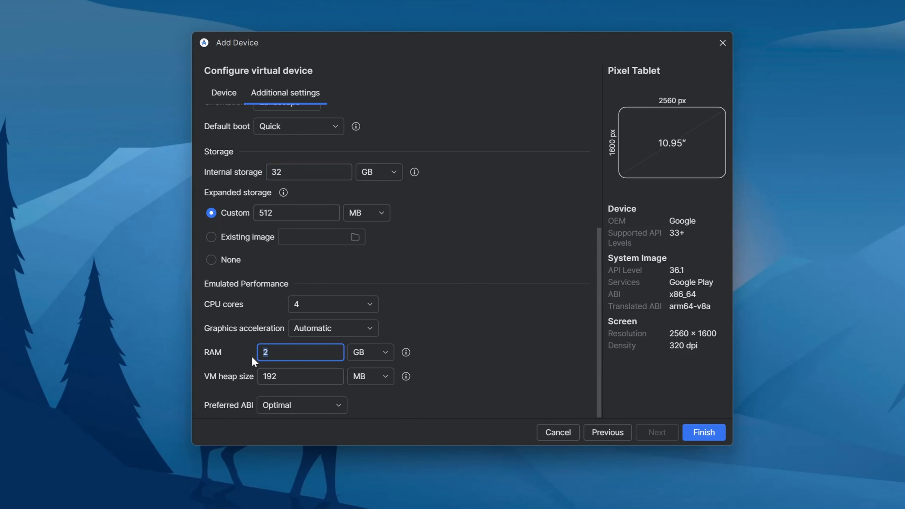
pyautogui.write('16')
pyautogui.press('Tab')
pyautogui.write('500')
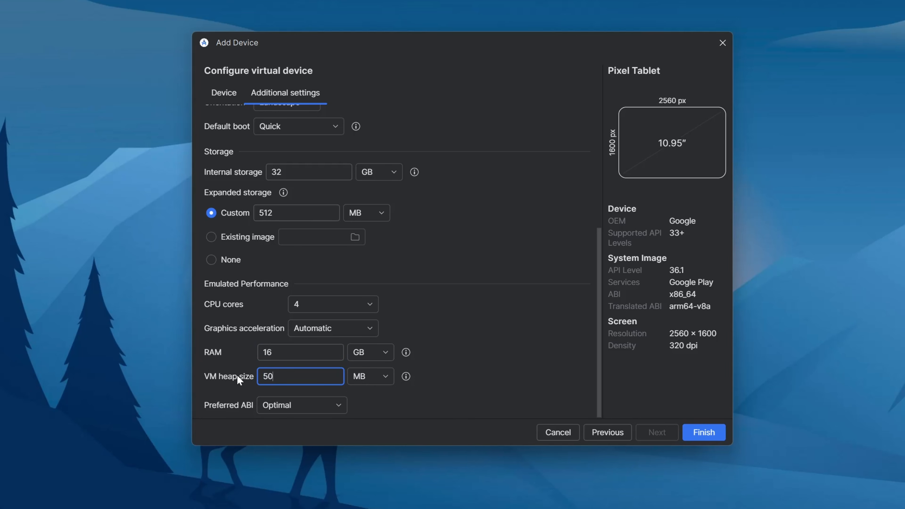
pyautogui.click(374, 303)
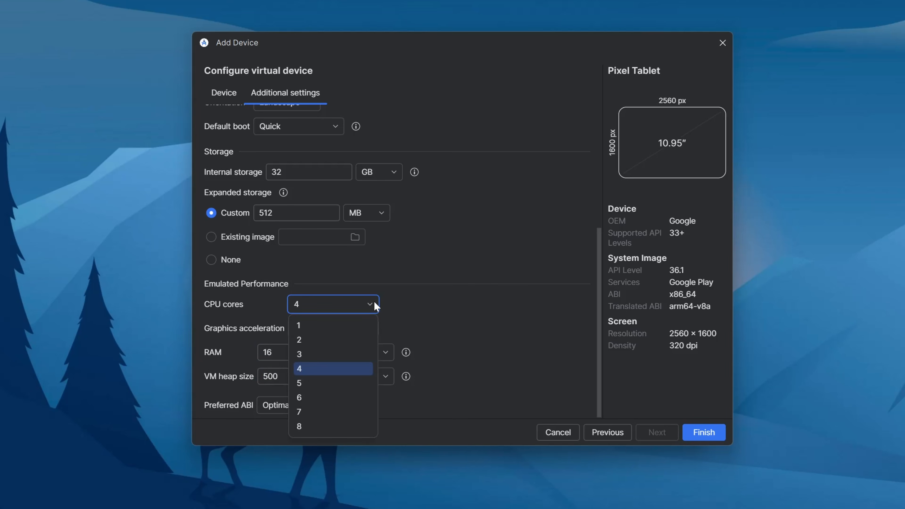
pyautogui.click(313, 387)
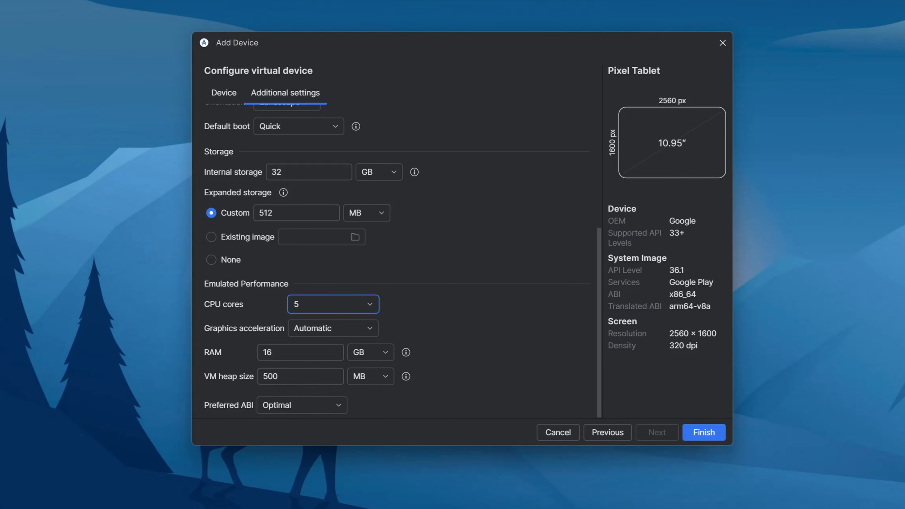
pyautogui.click(706, 434)
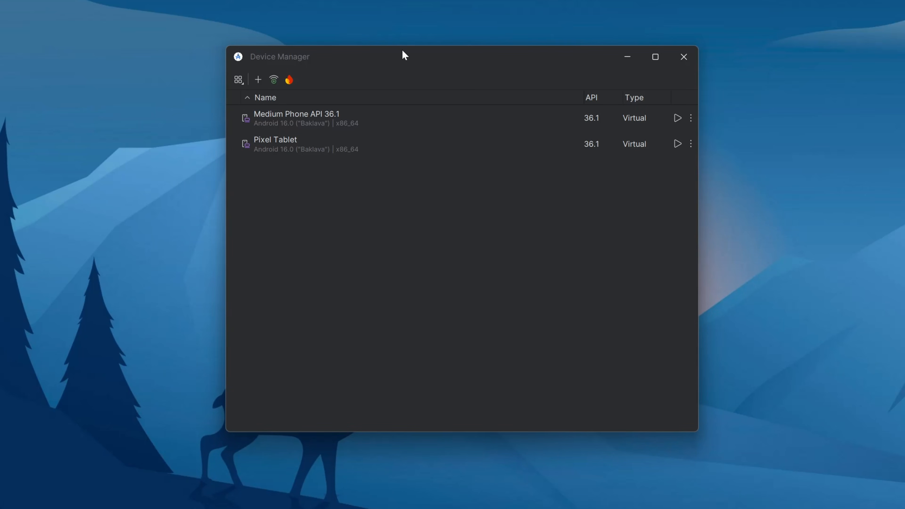
# Launch the Pixel Tablet virtual device and move its emulator window to the middle of the desktop.
pyautogui.moveTo(403, 53)
pyautogui.mouseDown()
pyautogui.moveTo(394, 82)
pyautogui.moveTo(405, 57)
pyautogui.mouseUp()
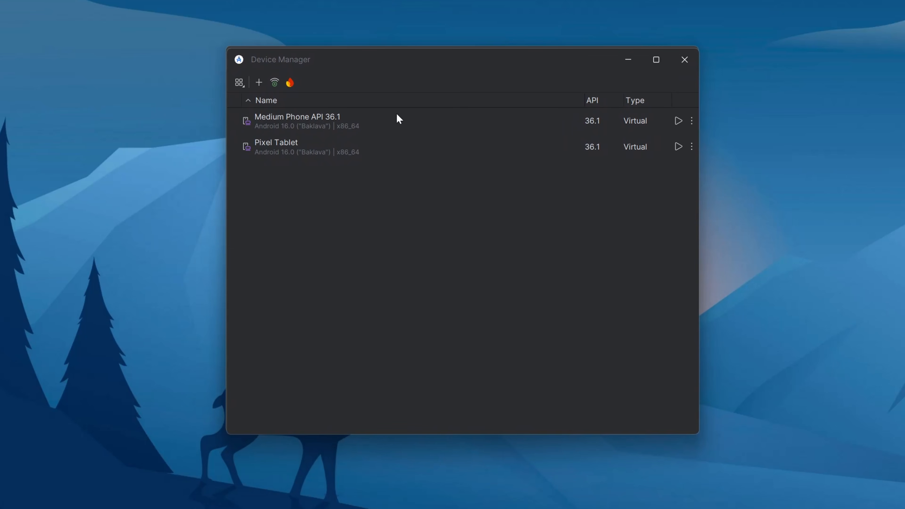
pyautogui.click(278, 149)
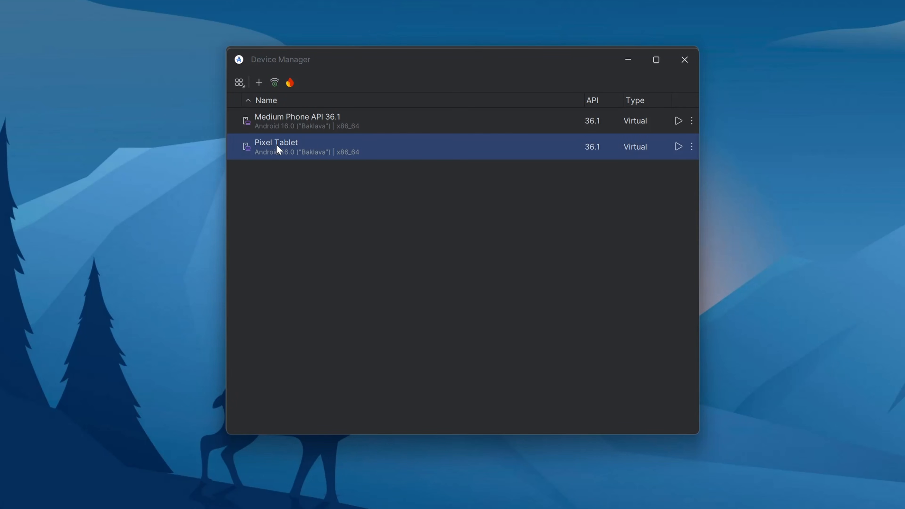
pyautogui.click(679, 147)
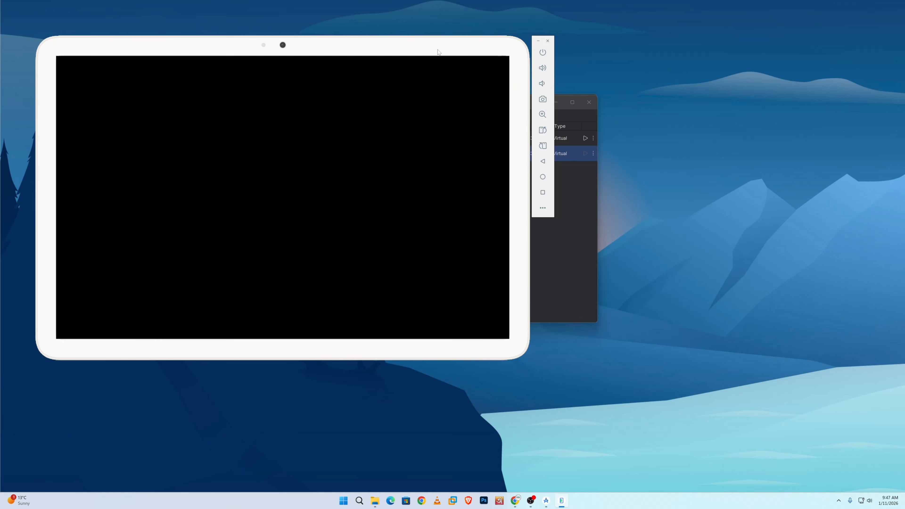
pyautogui.moveTo(438, 52); pyautogui.dragTo(607, 74)
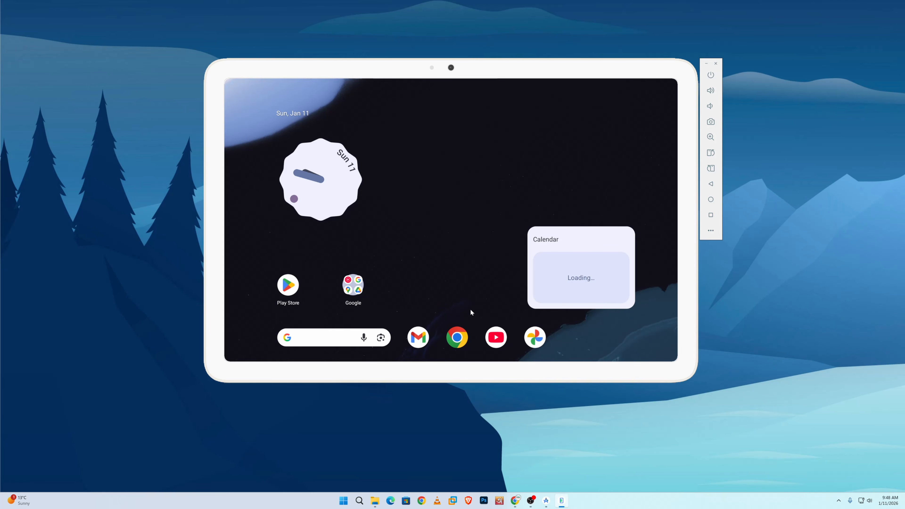
# View the tablet's app drawer, return to the home screen and pull down the notification shade.
pyautogui.moveTo(471, 336); pyautogui.dragTo(459, 92)
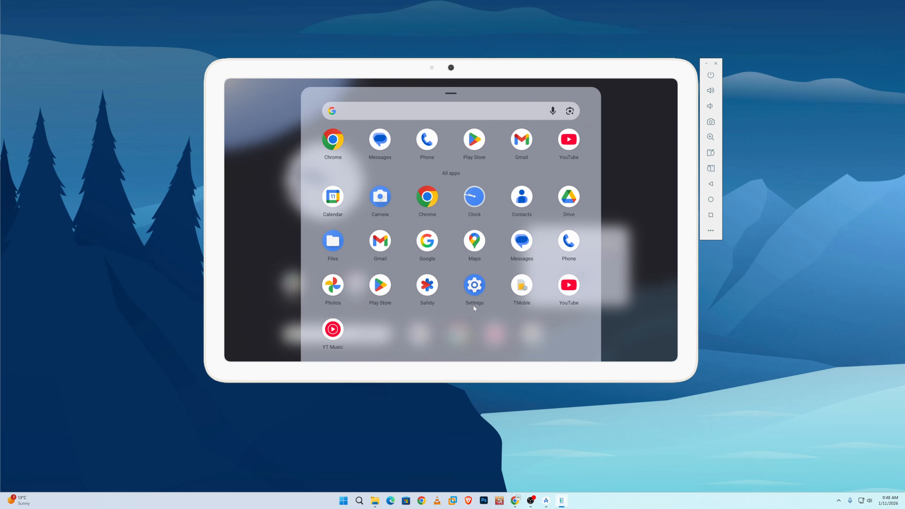
pyautogui.click(280, 174)
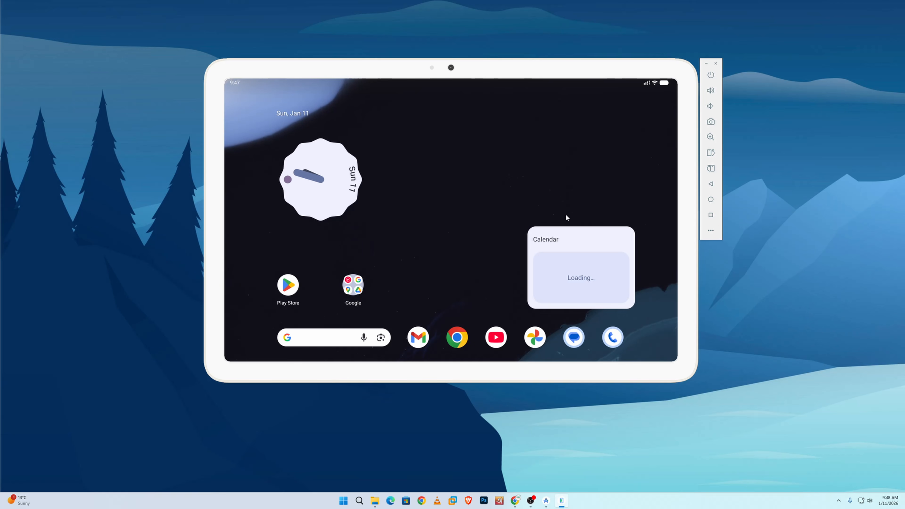
pyautogui.moveTo(580, 81); pyautogui.dragTo(566, 215)
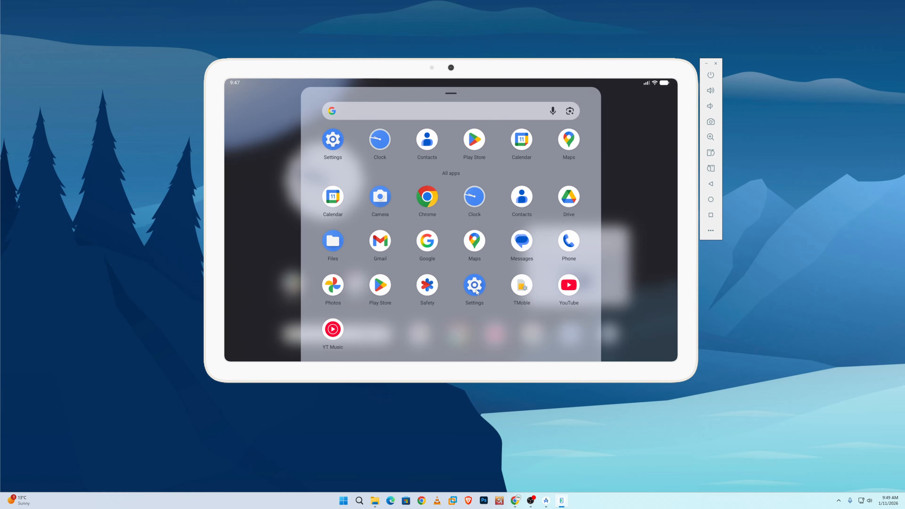
# Examine the Android version and device identifiers under About emulated device in the tablet's Settings, and return to the home screen.
pyautogui.click(475, 285)
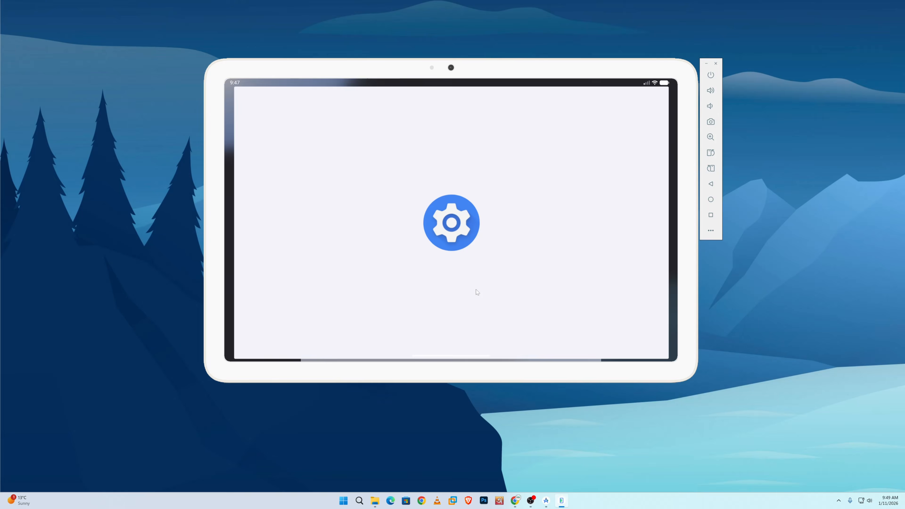
pyautogui.scroll(-5, 425, 204)
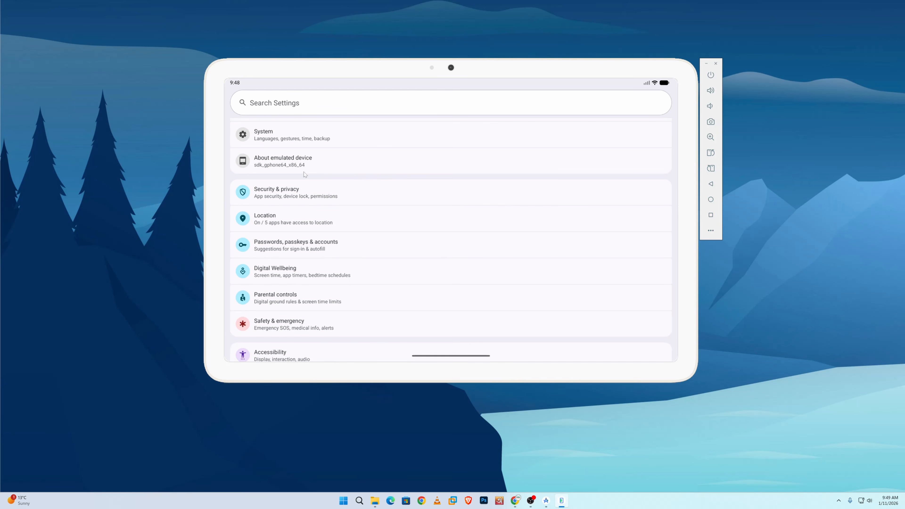
pyautogui.click(306, 165)
pyautogui.scroll(-5, 382, 239)
pyautogui.moveTo(382, 239); pyautogui.dragTo(388, 180)
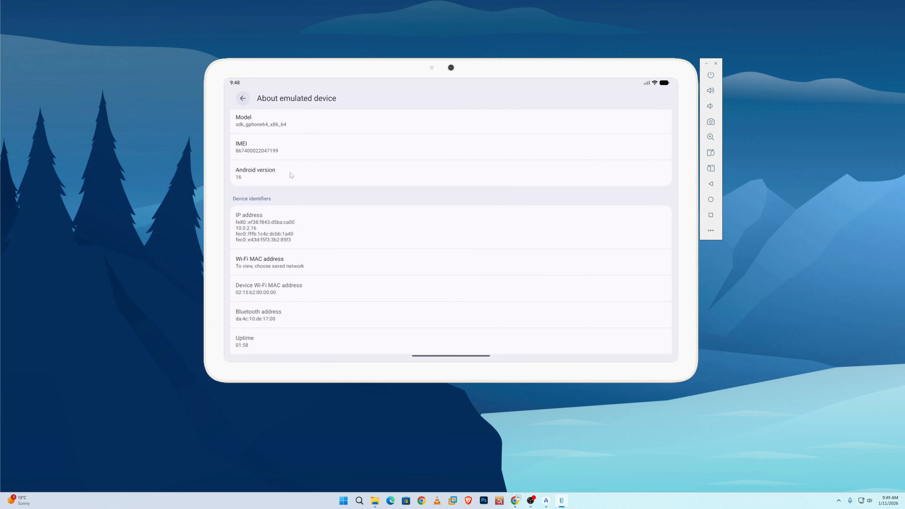
pyautogui.moveTo(452, 356); pyautogui.dragTo(429, 215)
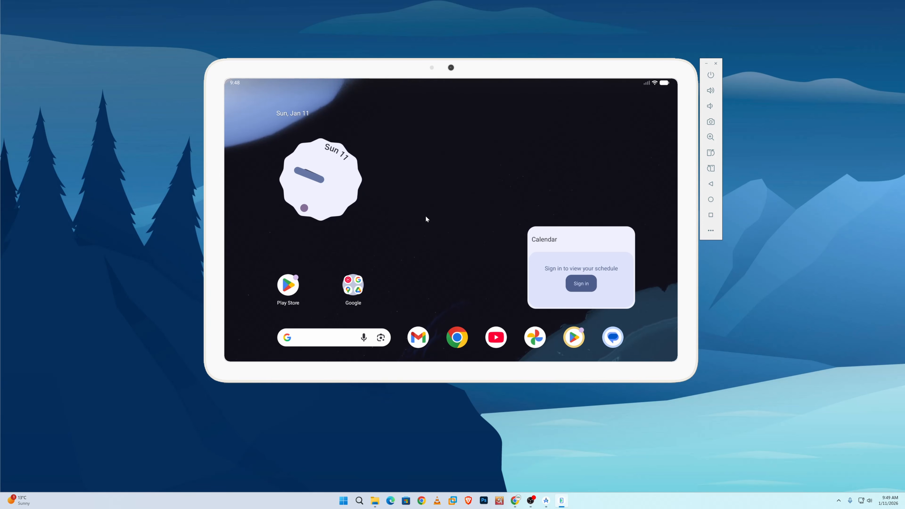
# Open the Play Store on the tablet and start signing in with a Google account.
pyautogui.click(289, 287)
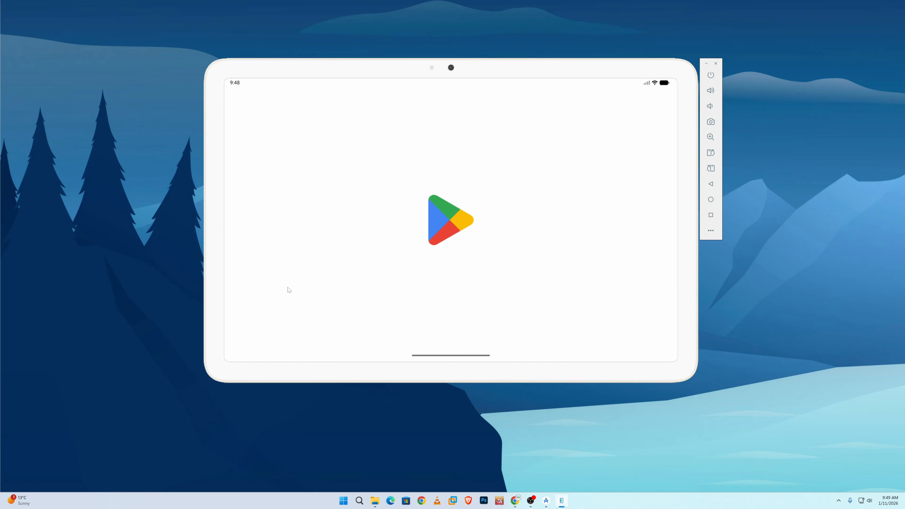
pyautogui.click(444, 260)
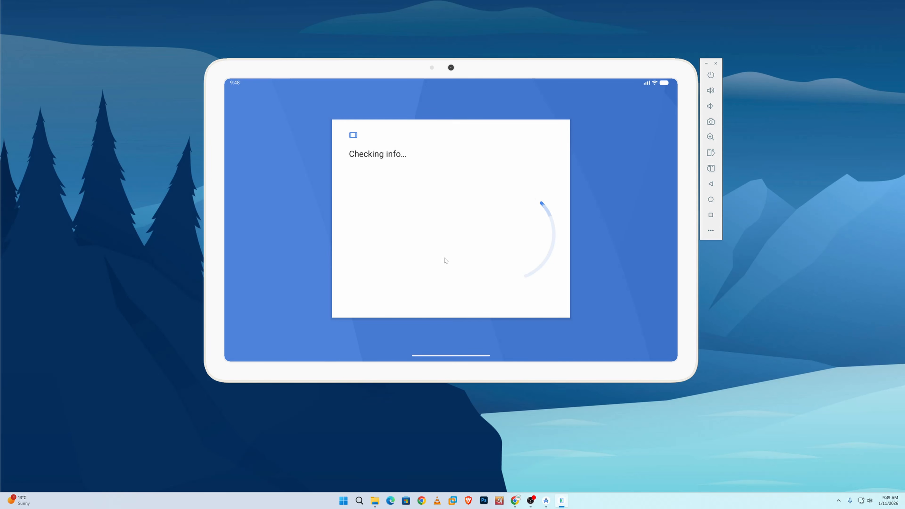